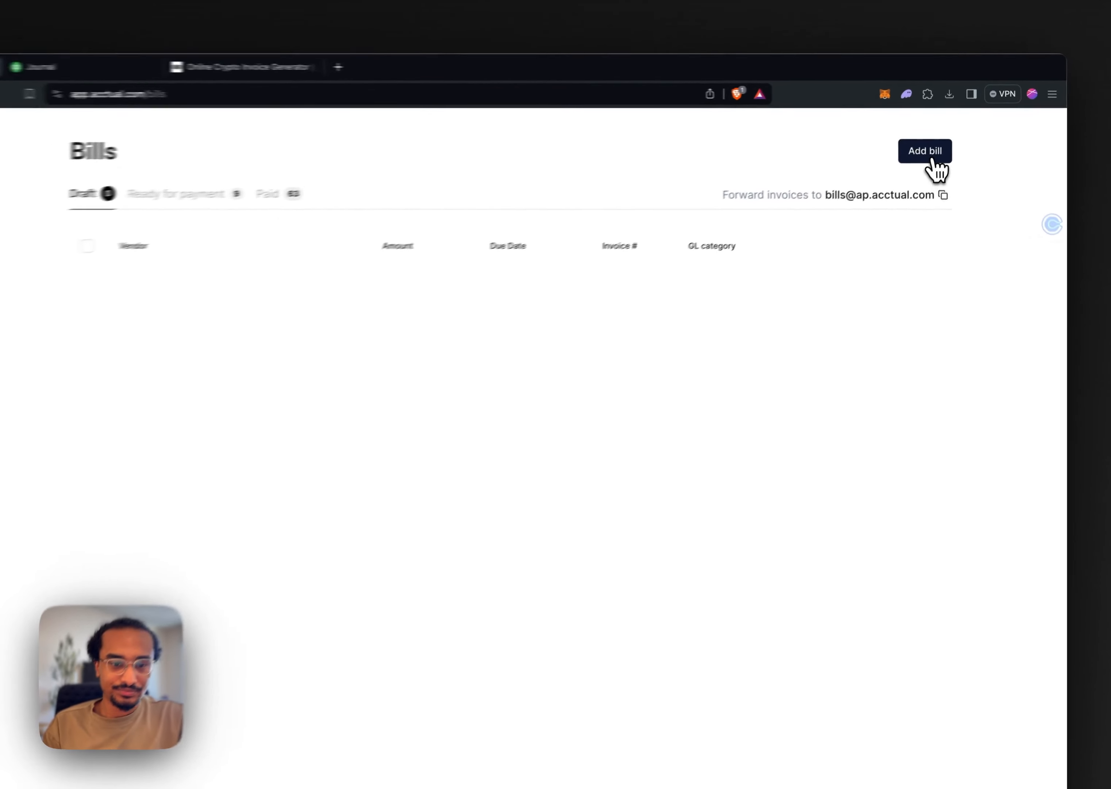
Start a new bill and upload the Open Purpose invoice file to it
{"action": "left_click", "coordinate": [932, 160]}
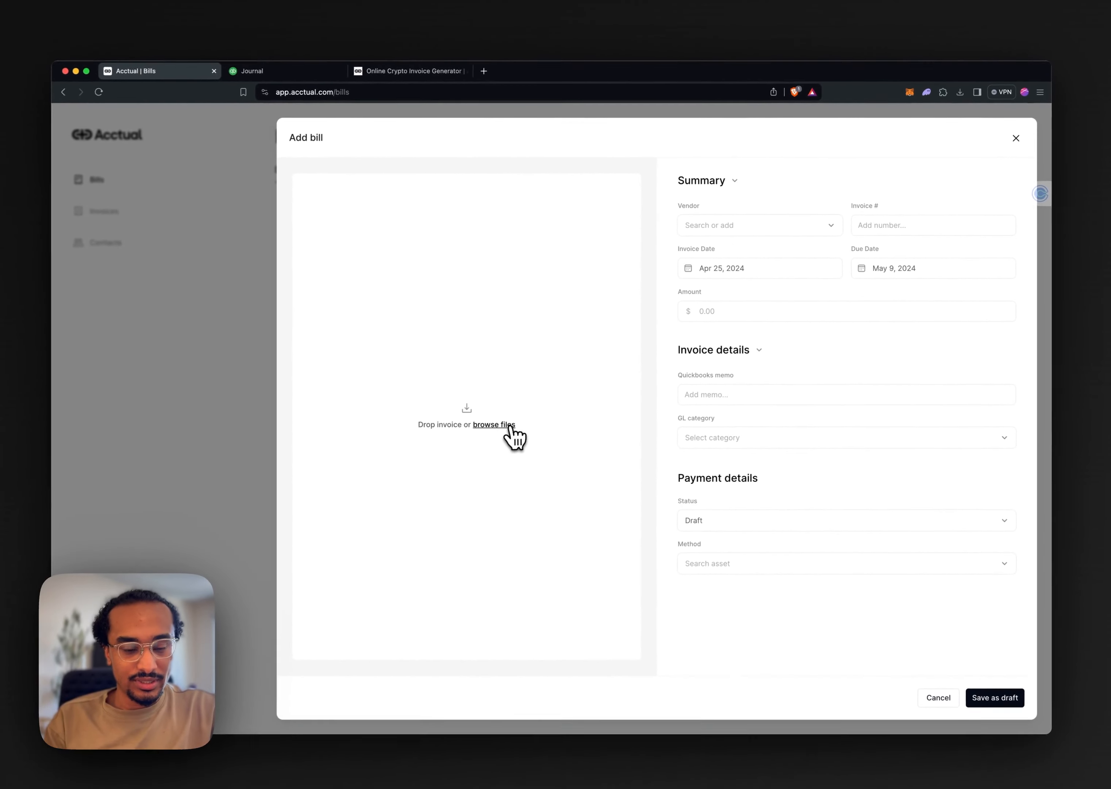
{"action": "left_click", "coordinate": [510, 426]}
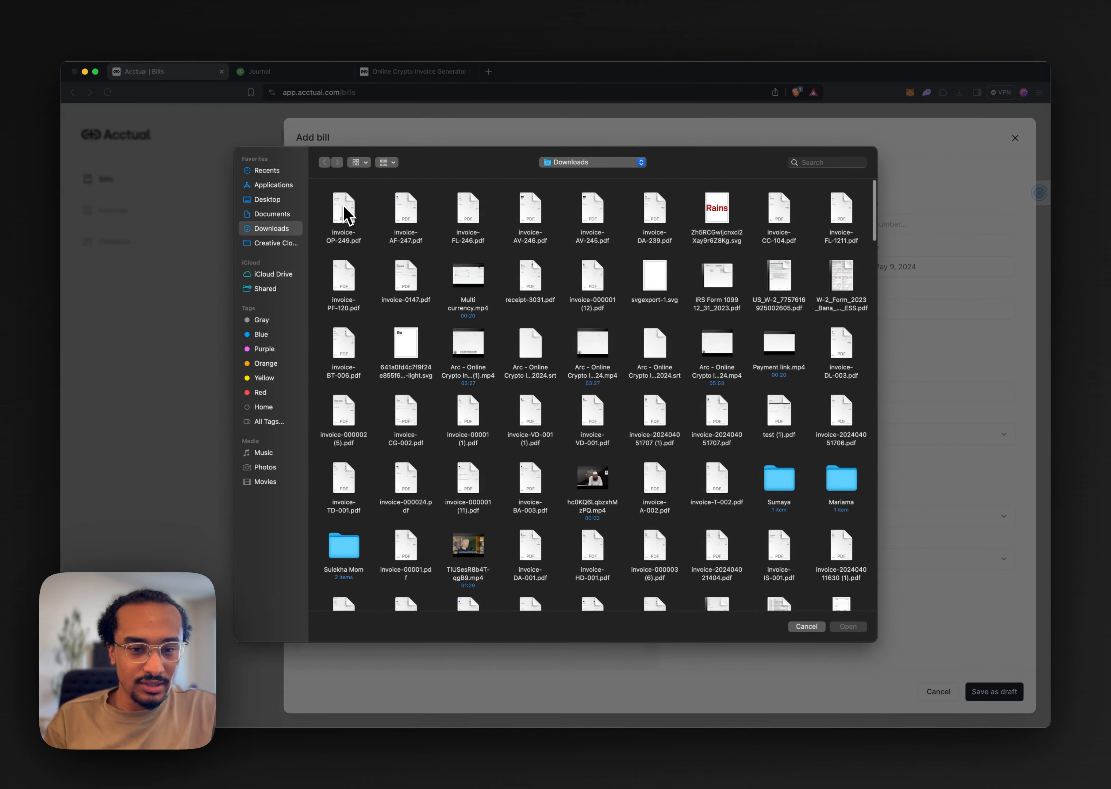
{"action": "double_click", "coordinate": [344, 213]}
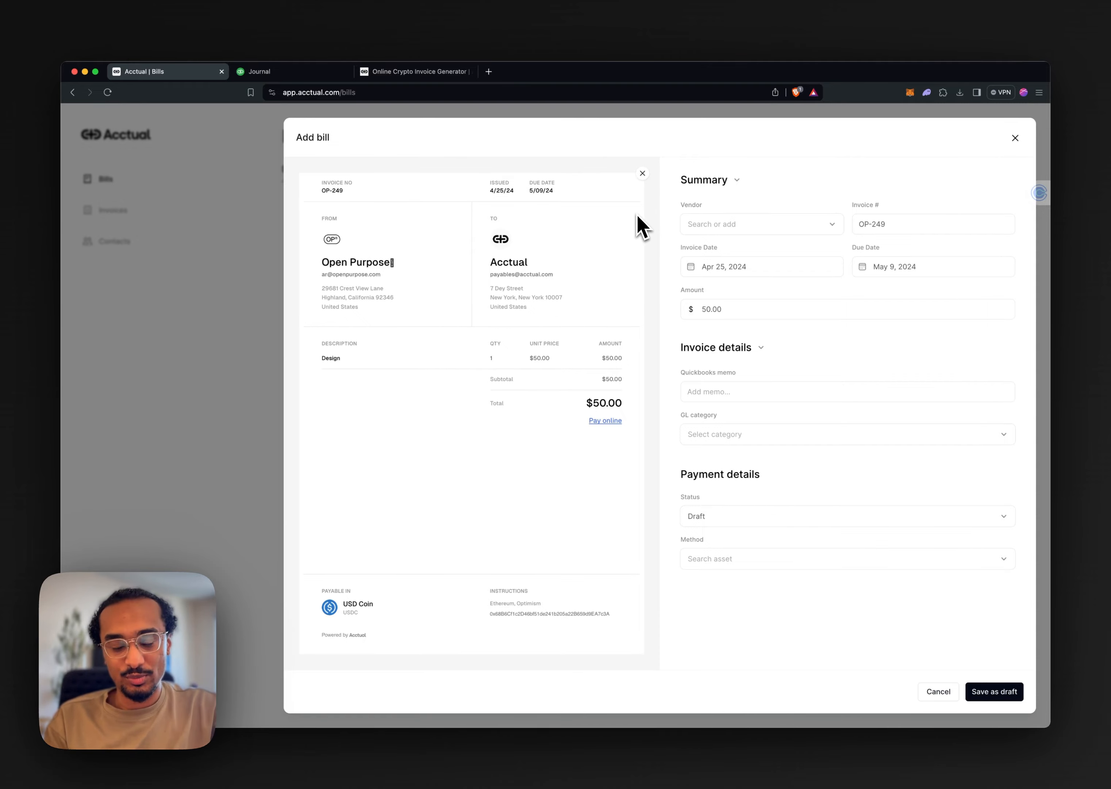
Create Open Purpose as a new vendor and assign it to the bill
{"action": "left_click", "coordinate": [830, 225]}
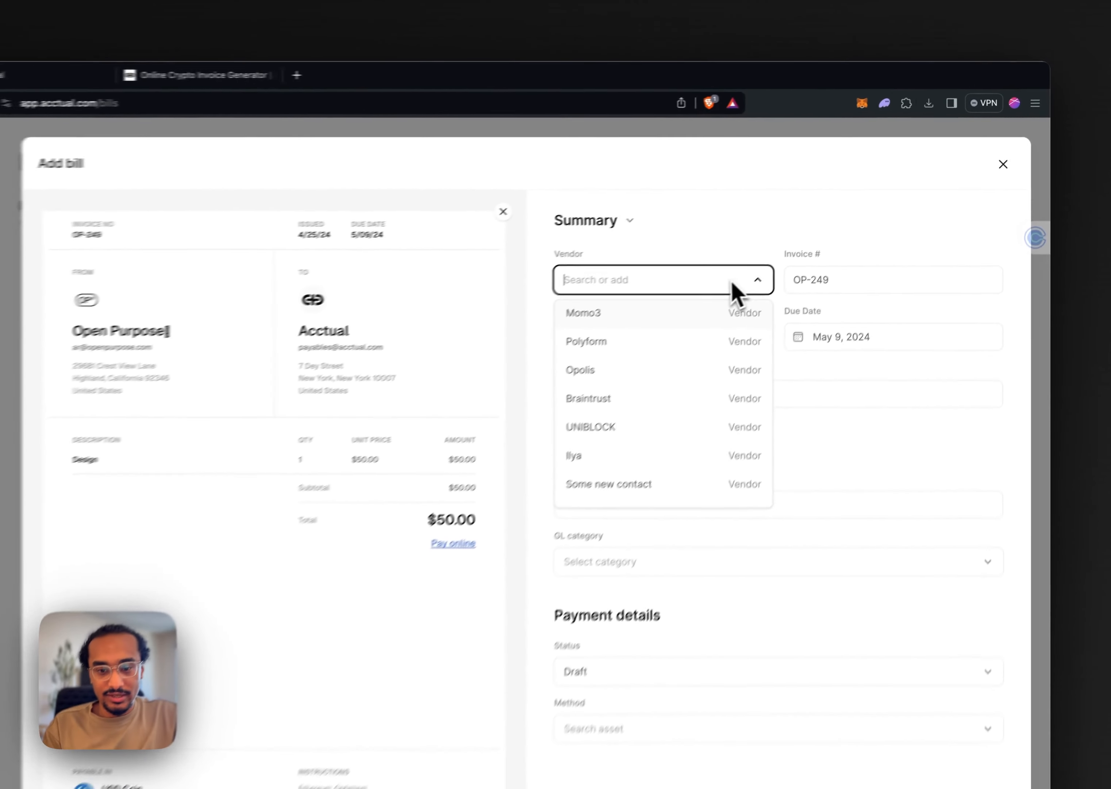
{"action": "type", "text": "Open"}
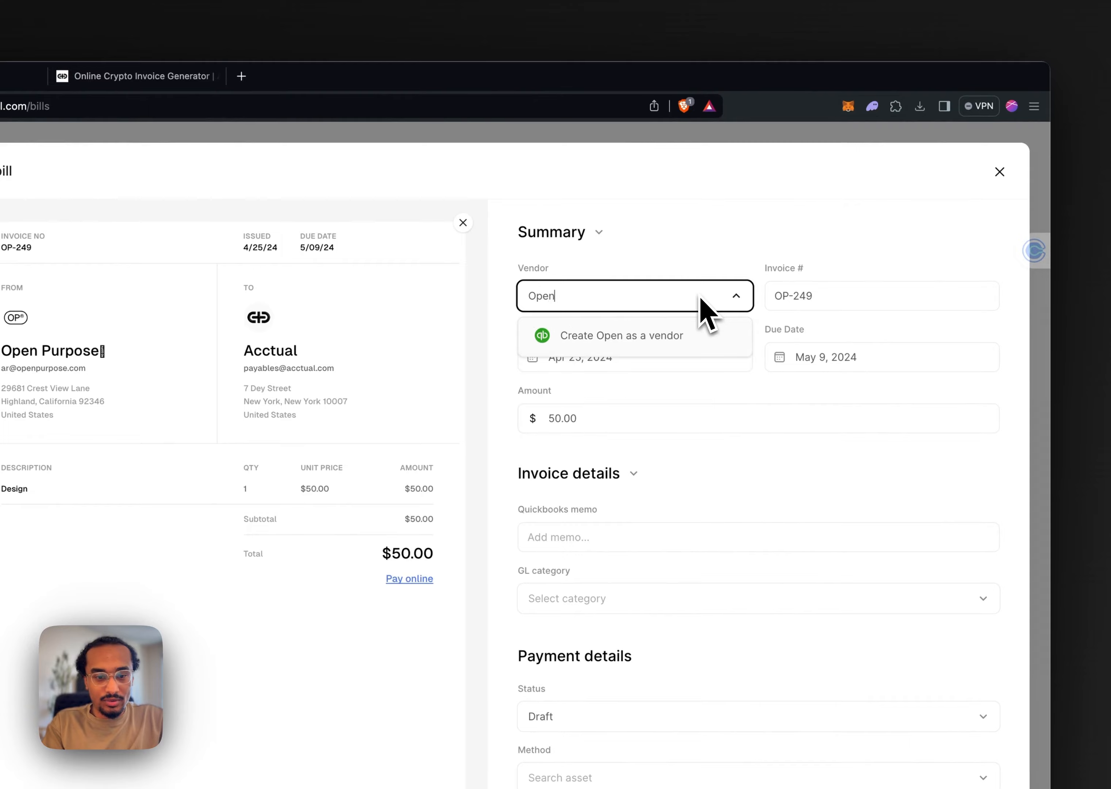
{"action": "type", "text": " Purpose"}
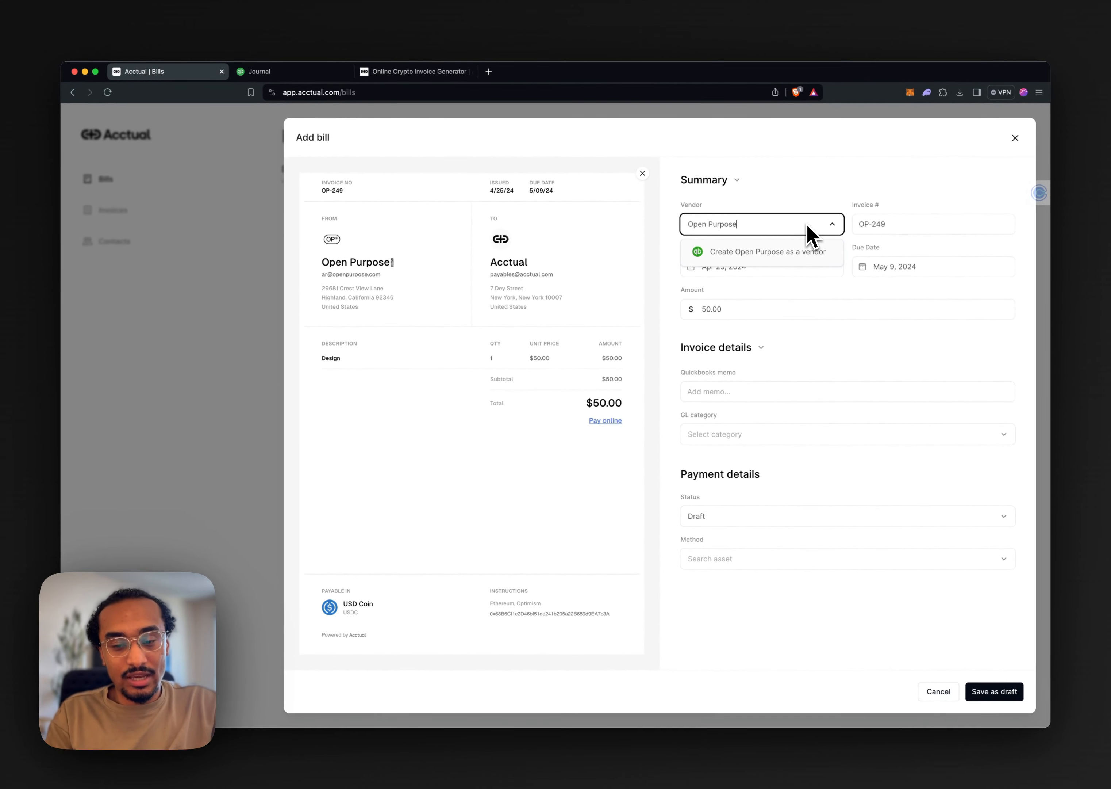
{"action": "left_click", "coordinate": [750, 255]}
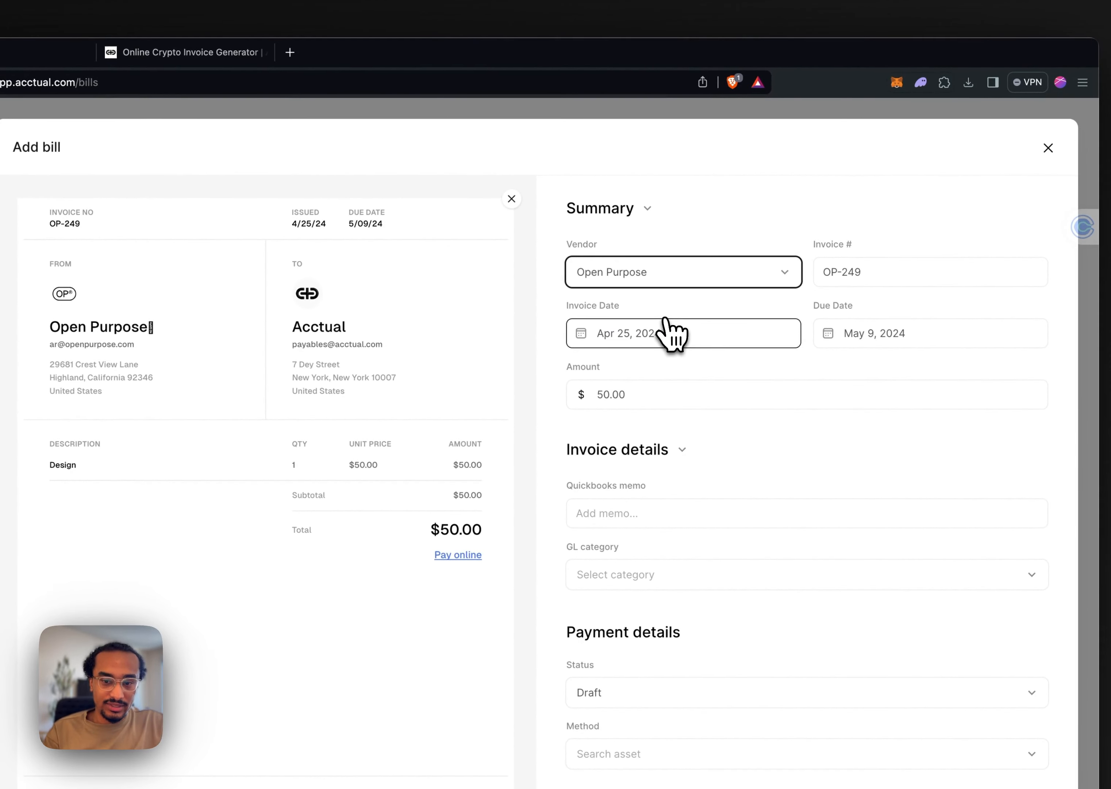
Enter "Design" as the bill's QuickBooks memo and set its GL category to Contract labor
{"action": "left_click", "coordinate": [648, 520]}
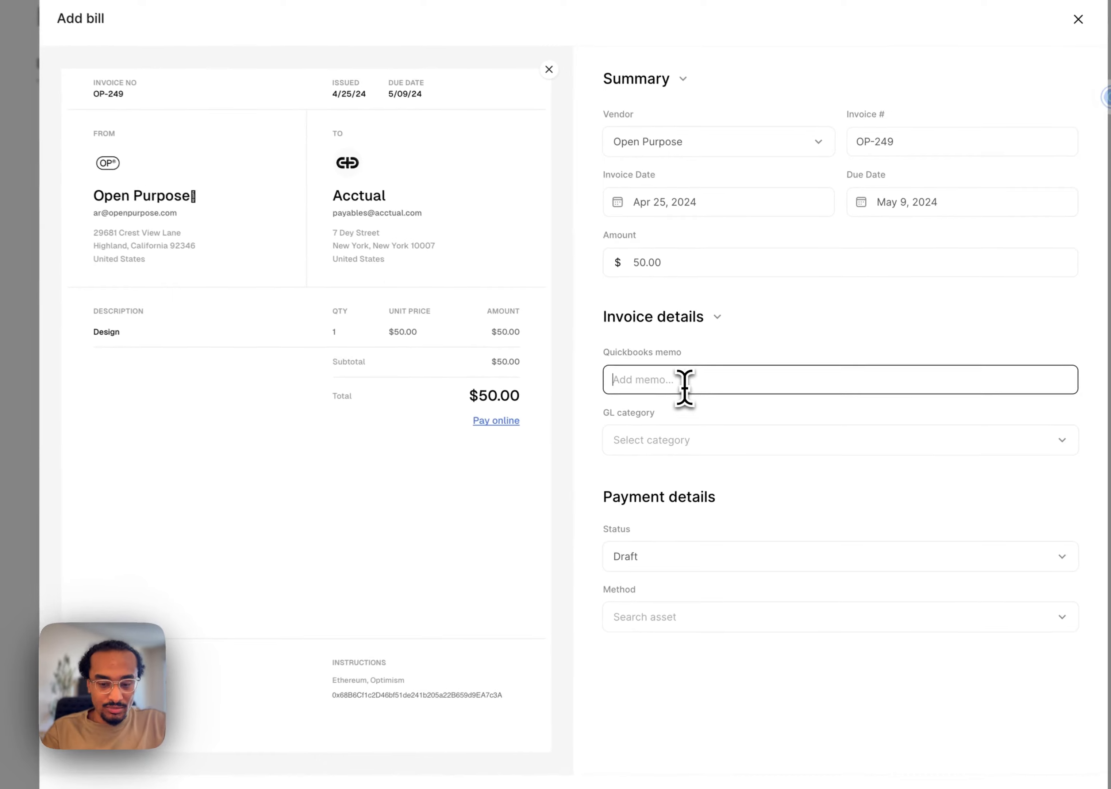
{"action": "type", "text": "Design"}
{"action": "key", "text": "Tab"}
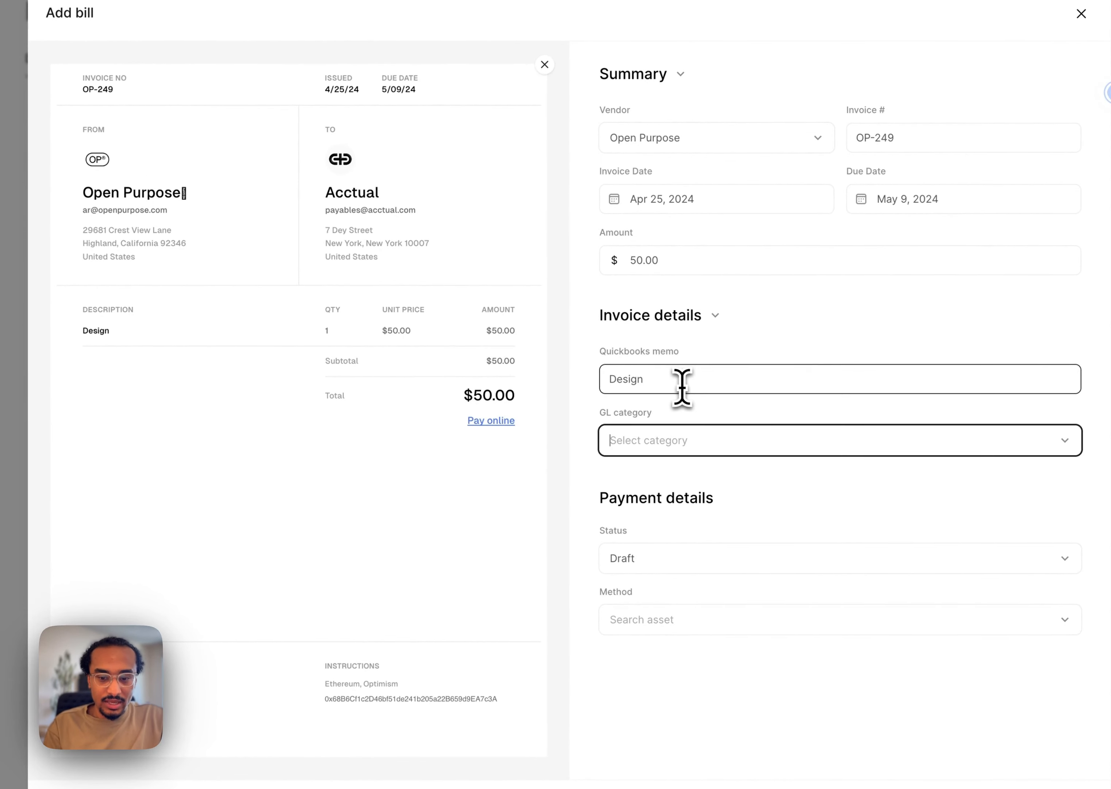
{"action": "type", "text": "contrac"}
{"action": "key", "text": "Return"}
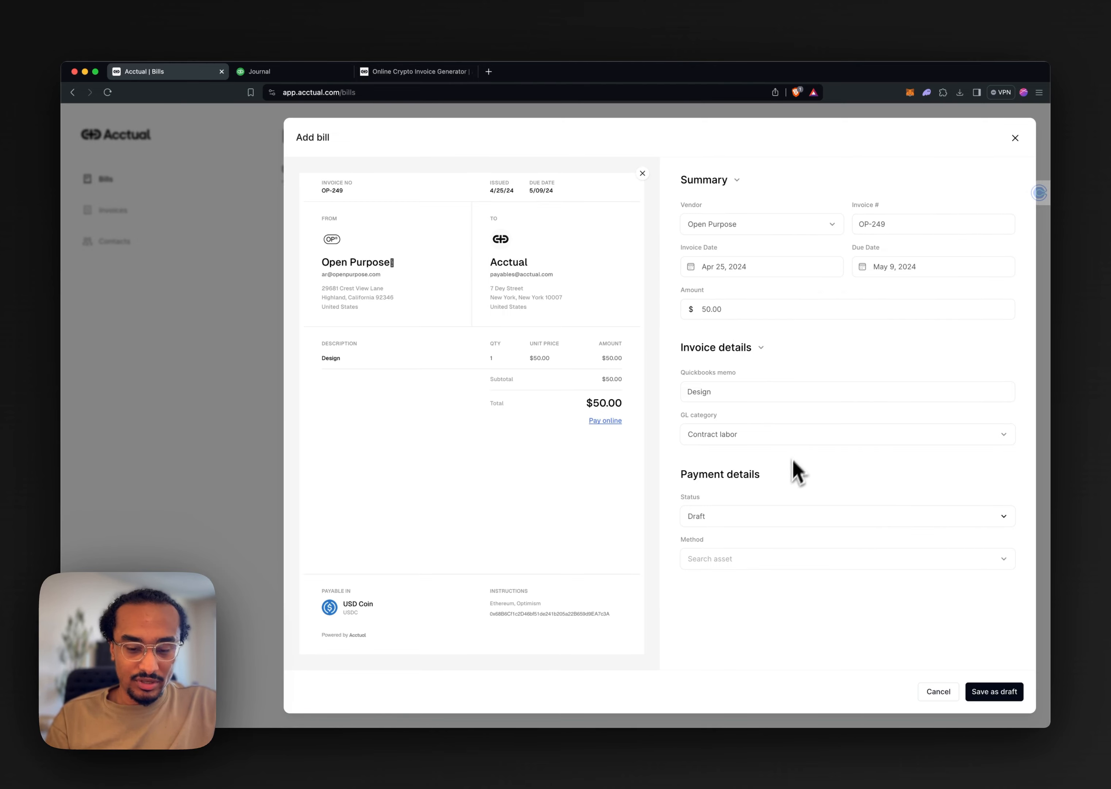
Set the bill's status to Ready for payment and its payment method to USDC (Ethereum)
{"action": "left_click", "coordinate": [776, 516]}
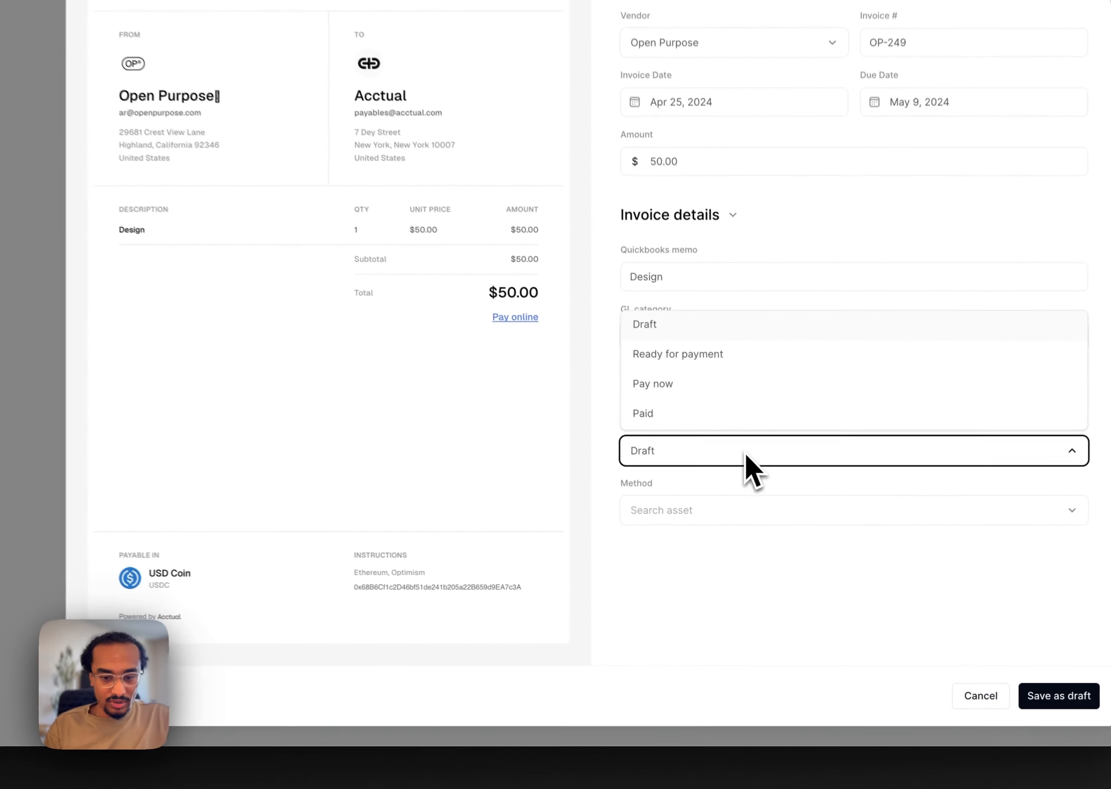
{"action": "left_click", "coordinate": [760, 448]}
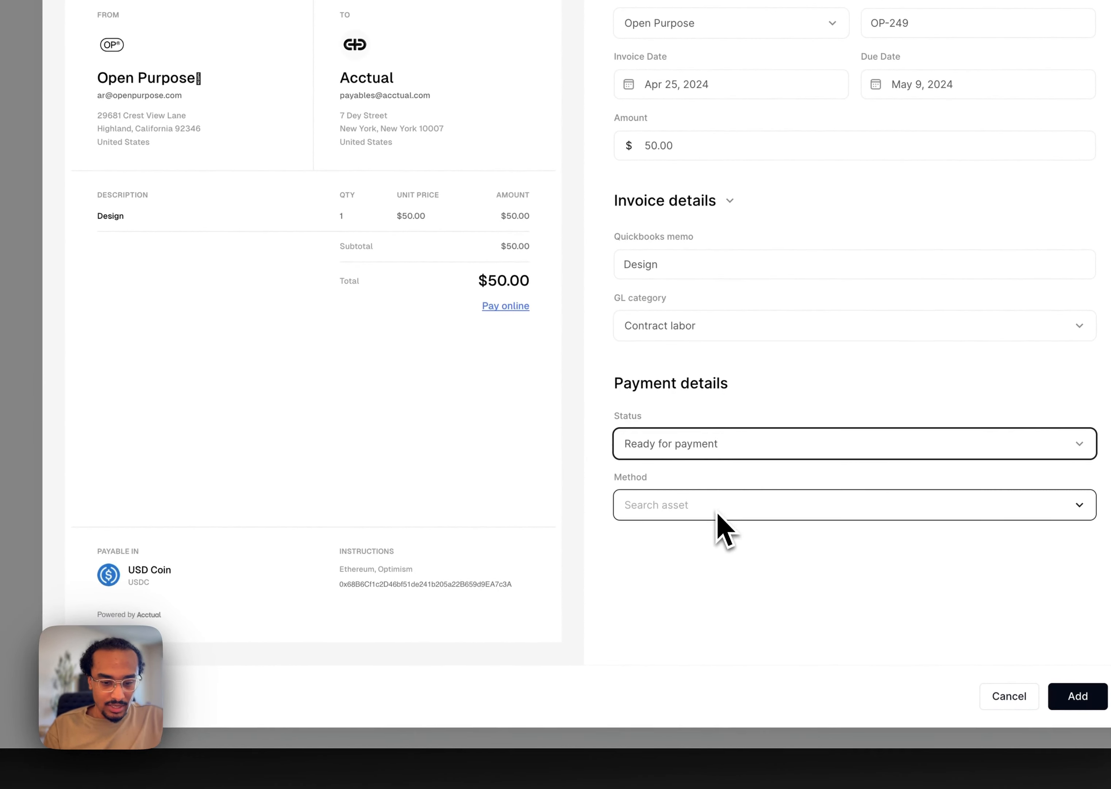
{"action": "left_click", "coordinate": [720, 502]}
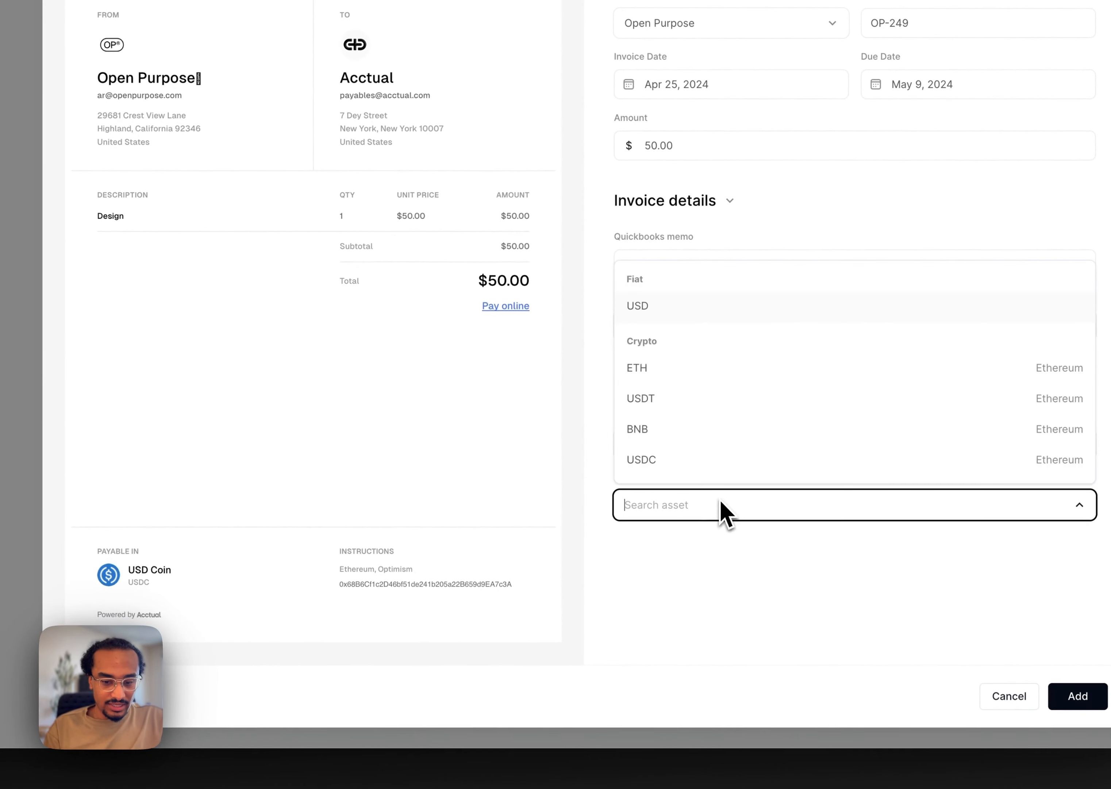
{"action": "type", "text": "usdc"}
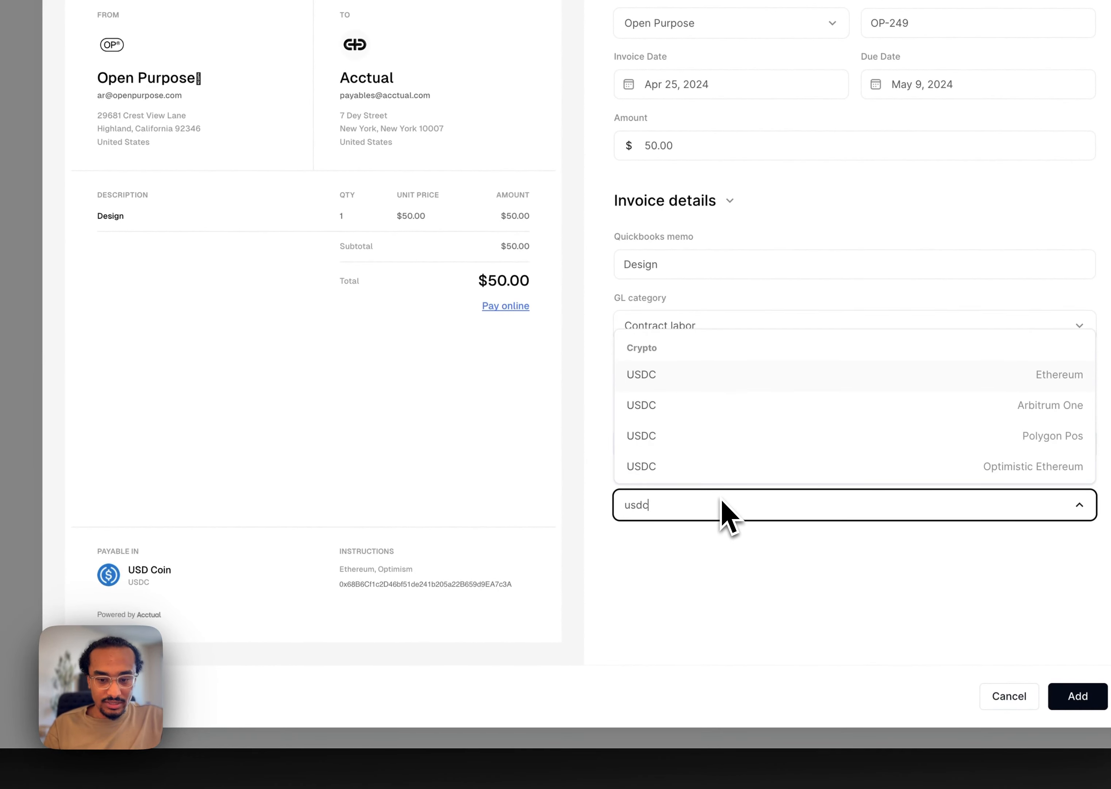
{"action": "key", "text": "Return"}
Copy the vendor's wallet address from the invoice into the paid-to field and add the bill
{"action": "left_click", "coordinate": [737, 561]}
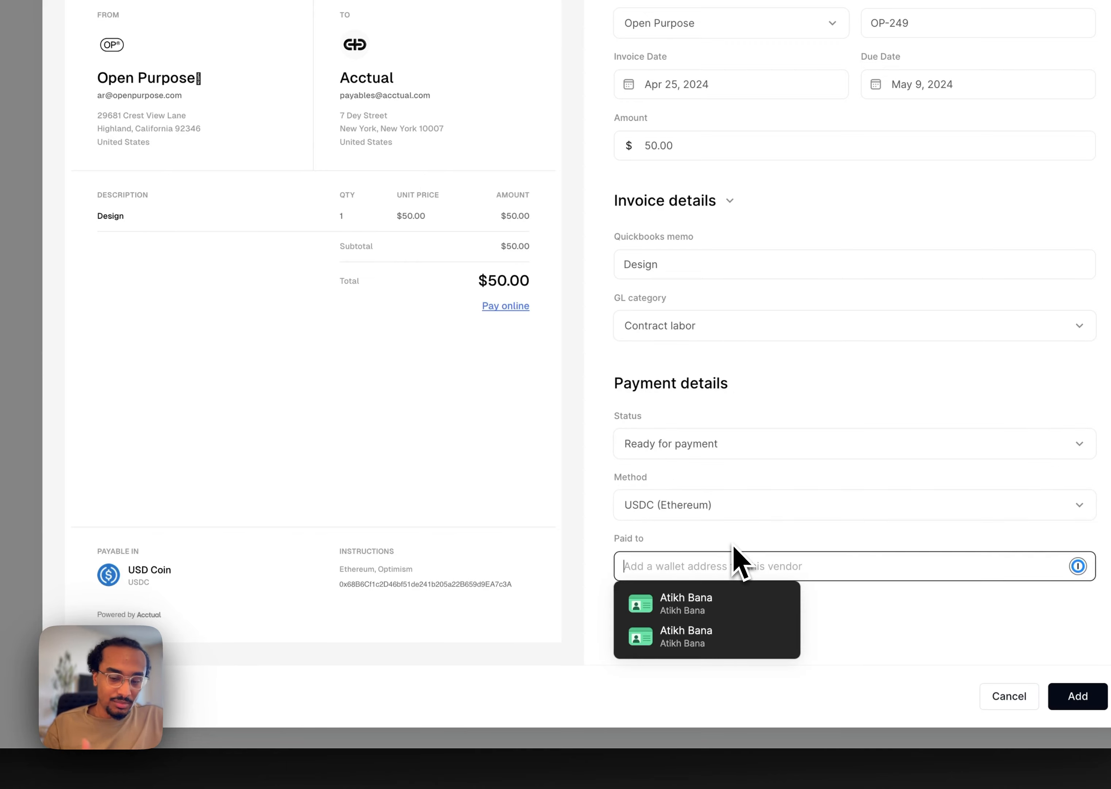
{"action": "key", "text": "Escape"}
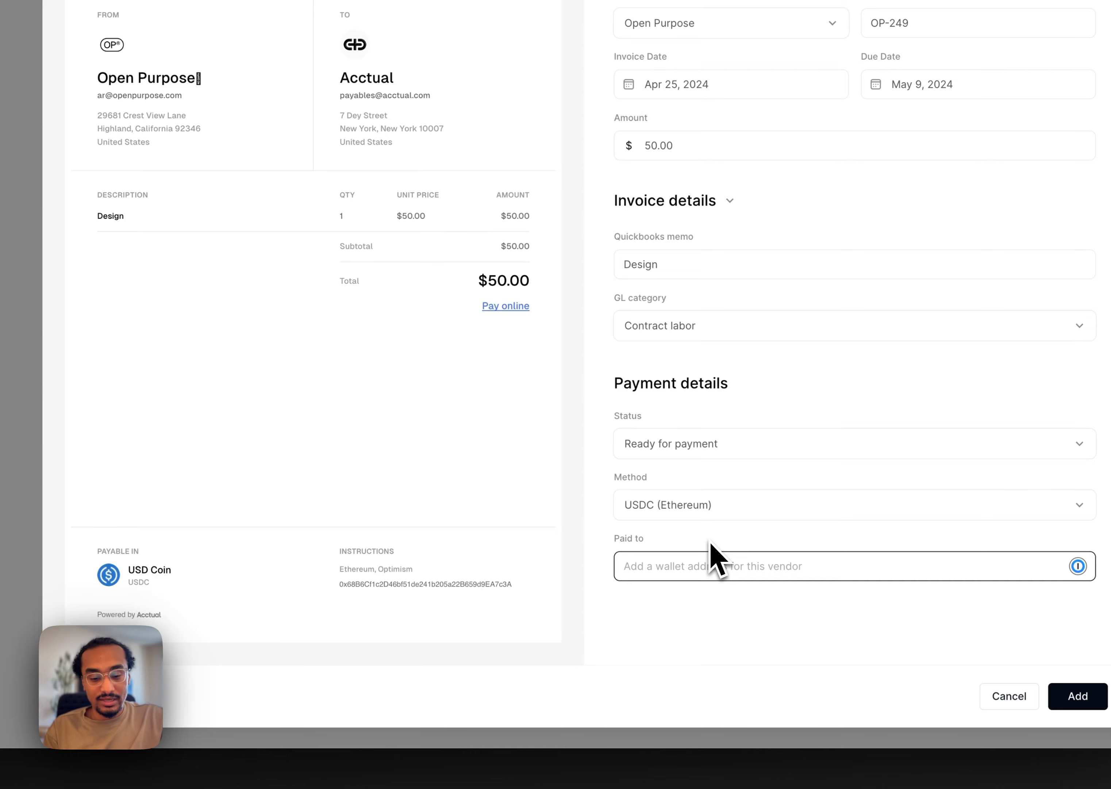
{"action": "double_click", "coordinate": [486, 584]}
{"action": "key", "text": "ctrl+c"}
{"action": "left_click", "coordinate": [682, 568]}
{"action": "key", "text": "ctrl+v"}
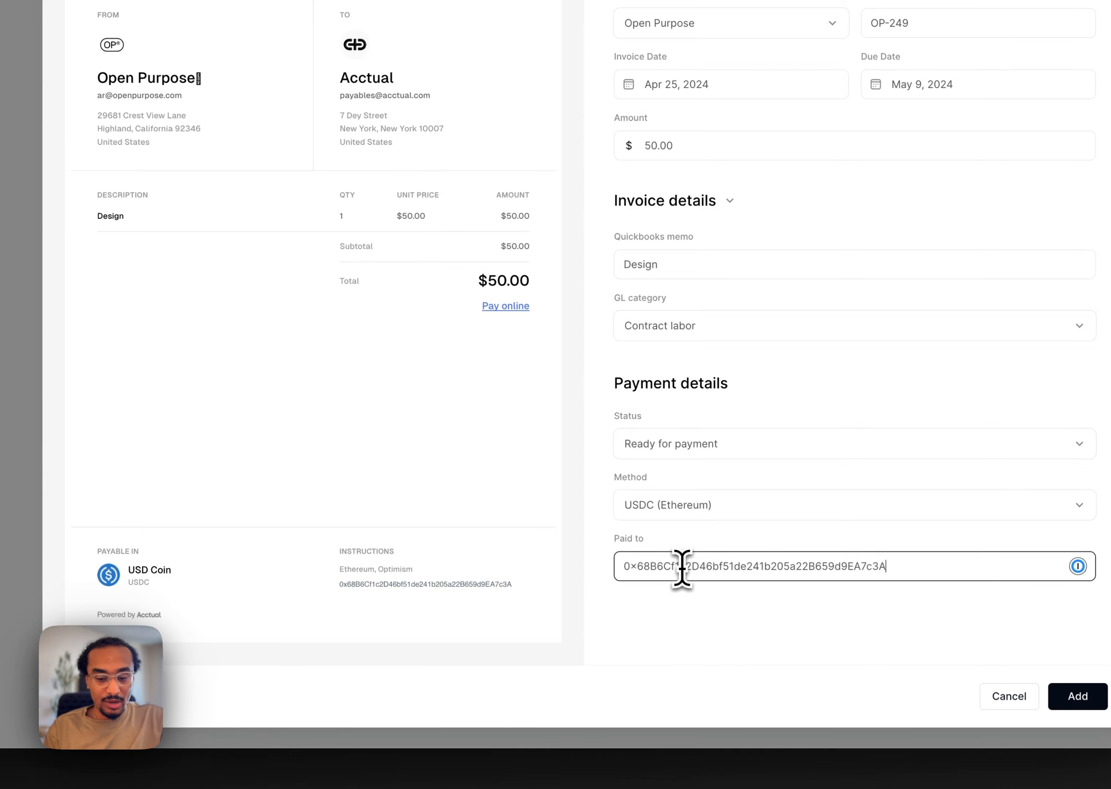
{"action": "left_click", "coordinate": [594, 536]}
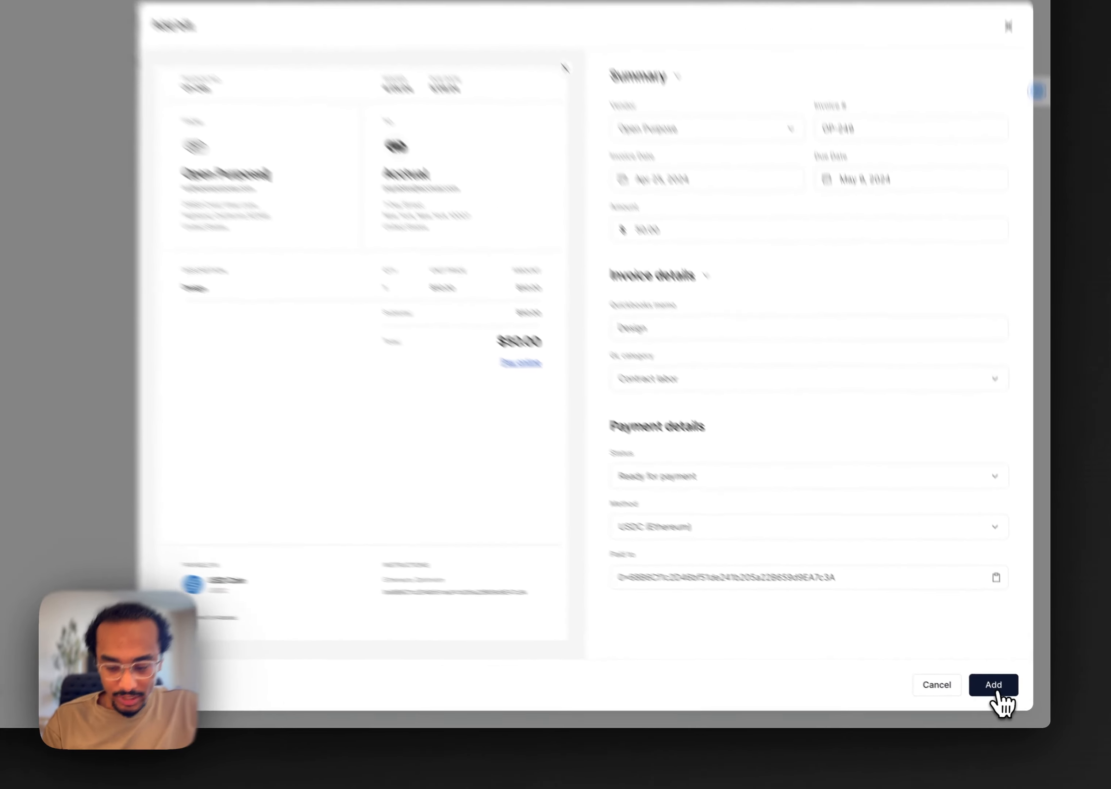
{"action": "left_click", "coordinate": [1001, 691]}
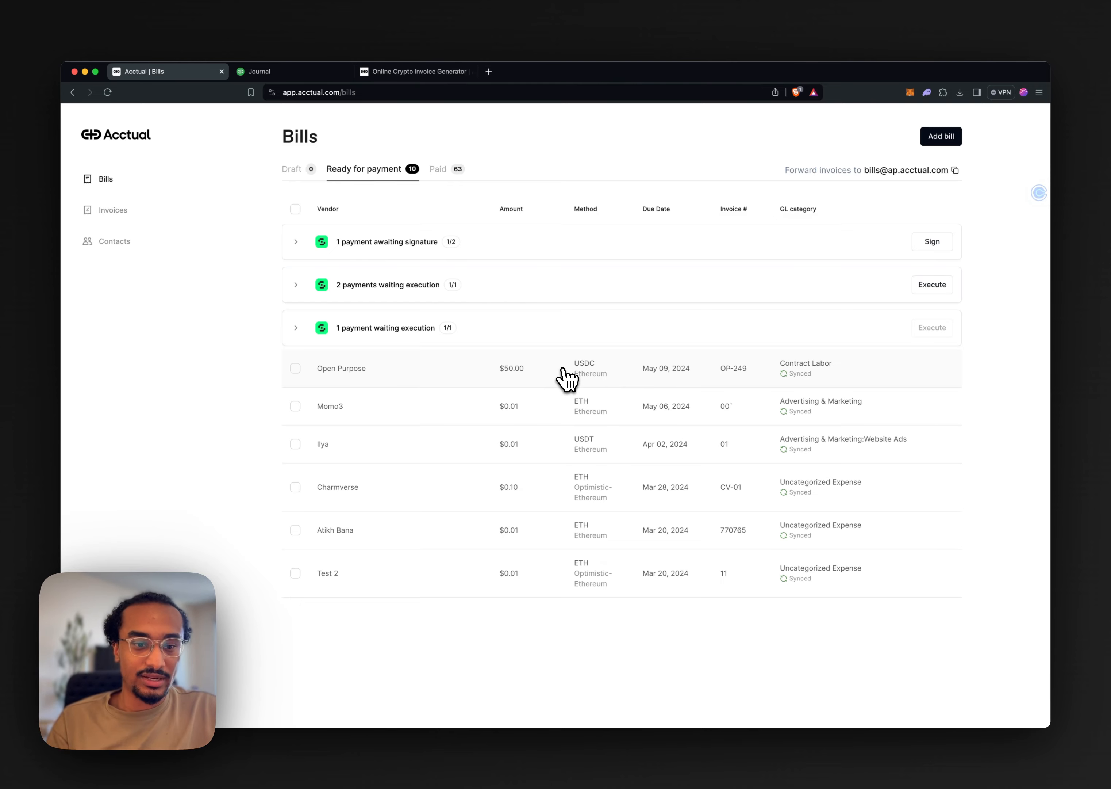
Switch to QuickBooks, inspect the Open Purpose bill in the journal report and its attached invoice.pdf, and close both
{"action": "left_click", "coordinate": [275, 72]}
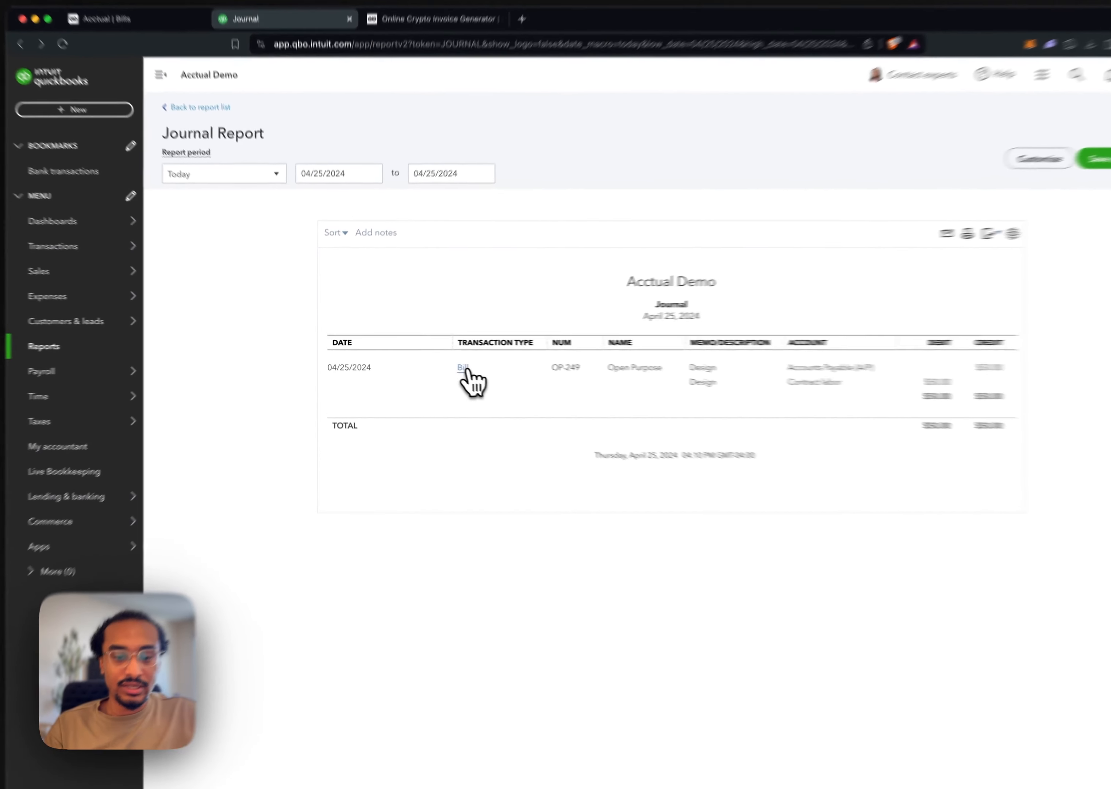
{"action": "left_click", "coordinate": [439, 361]}
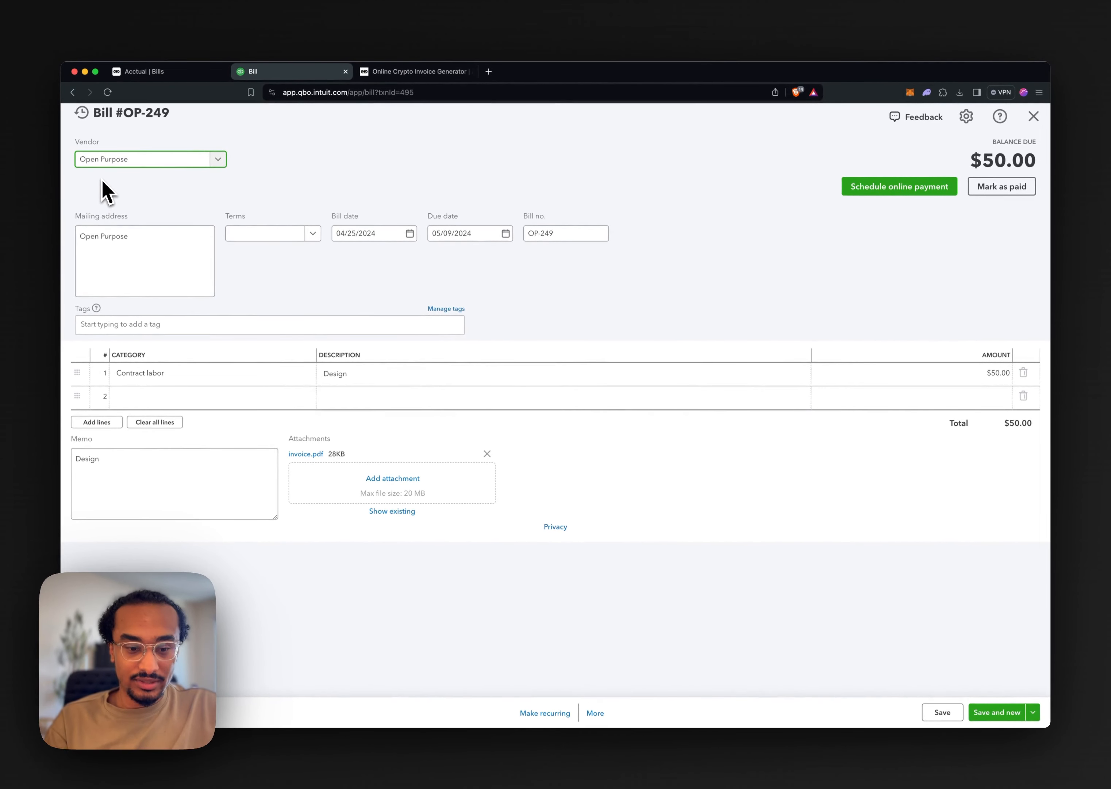
{"action": "left_click", "coordinate": [306, 454]}
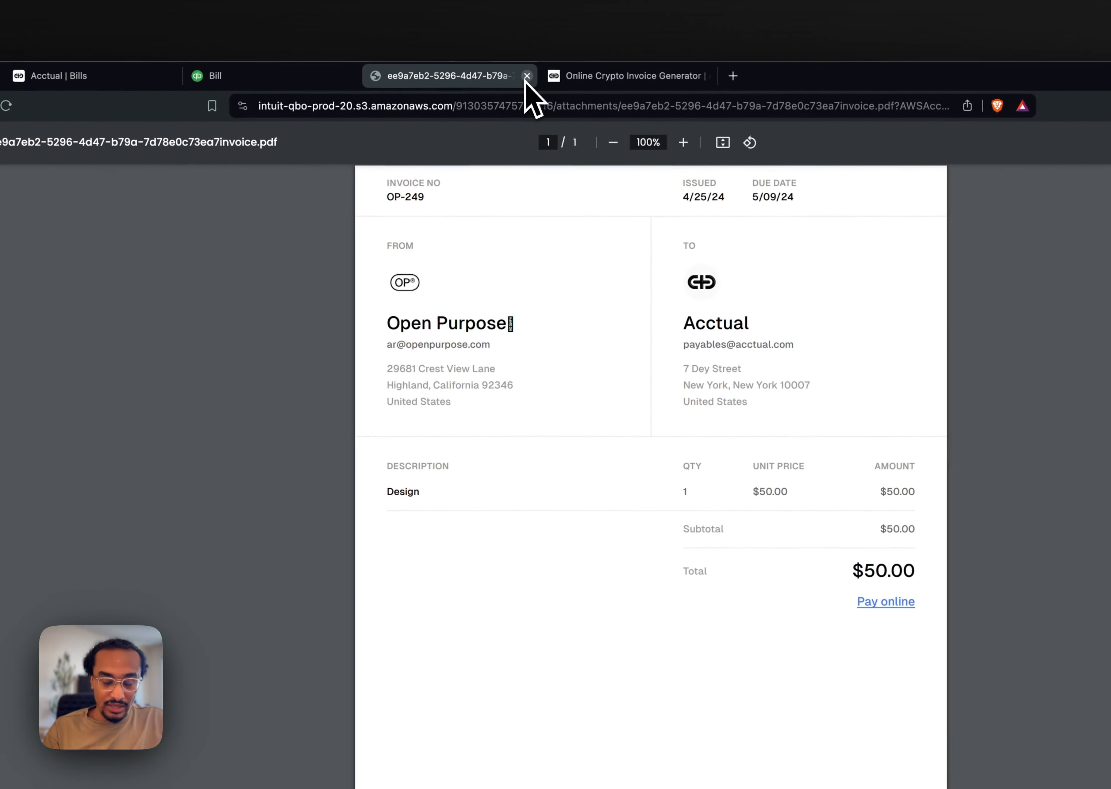
{"action": "left_click", "coordinate": [527, 76]}
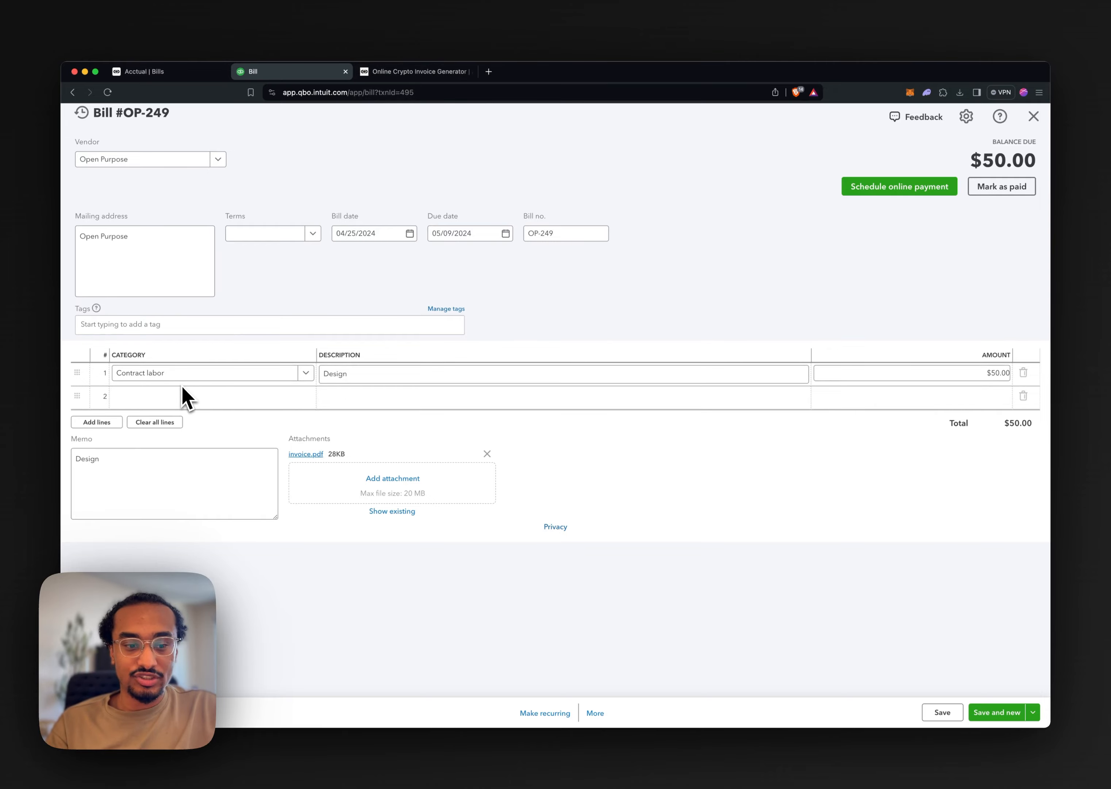
{"action": "left_click", "coordinate": [371, 381]}
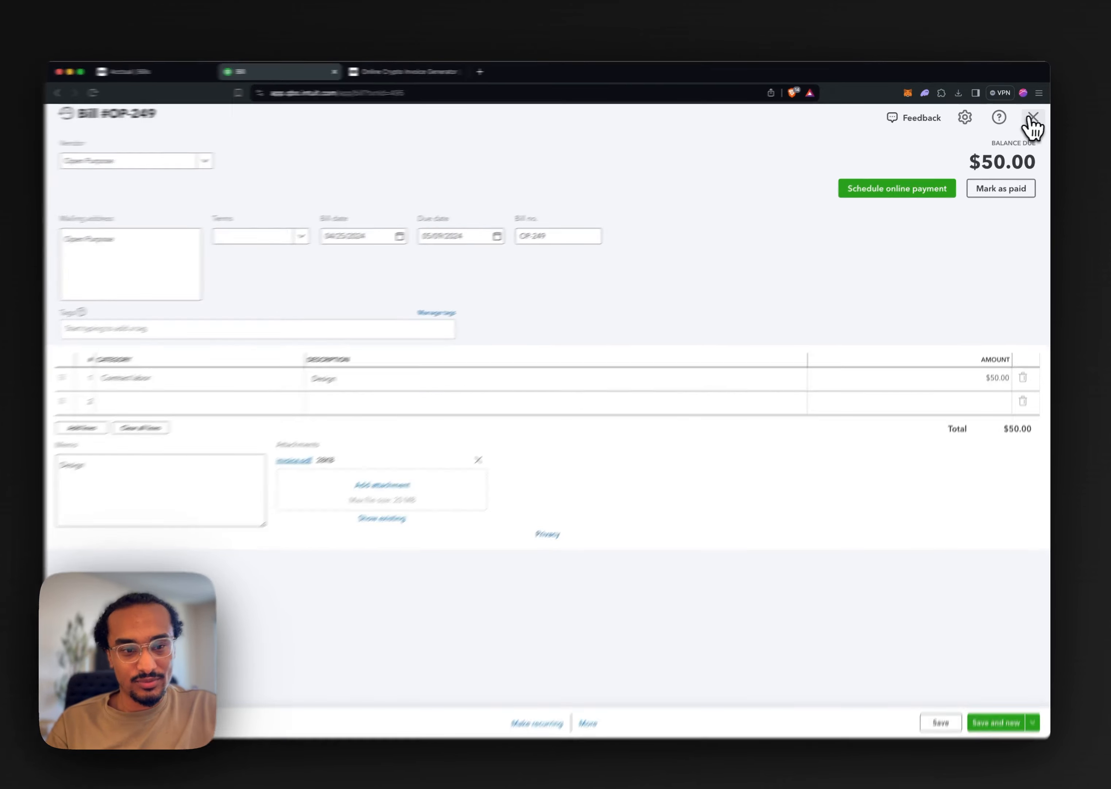
{"action": "left_click", "coordinate": [1034, 116]}
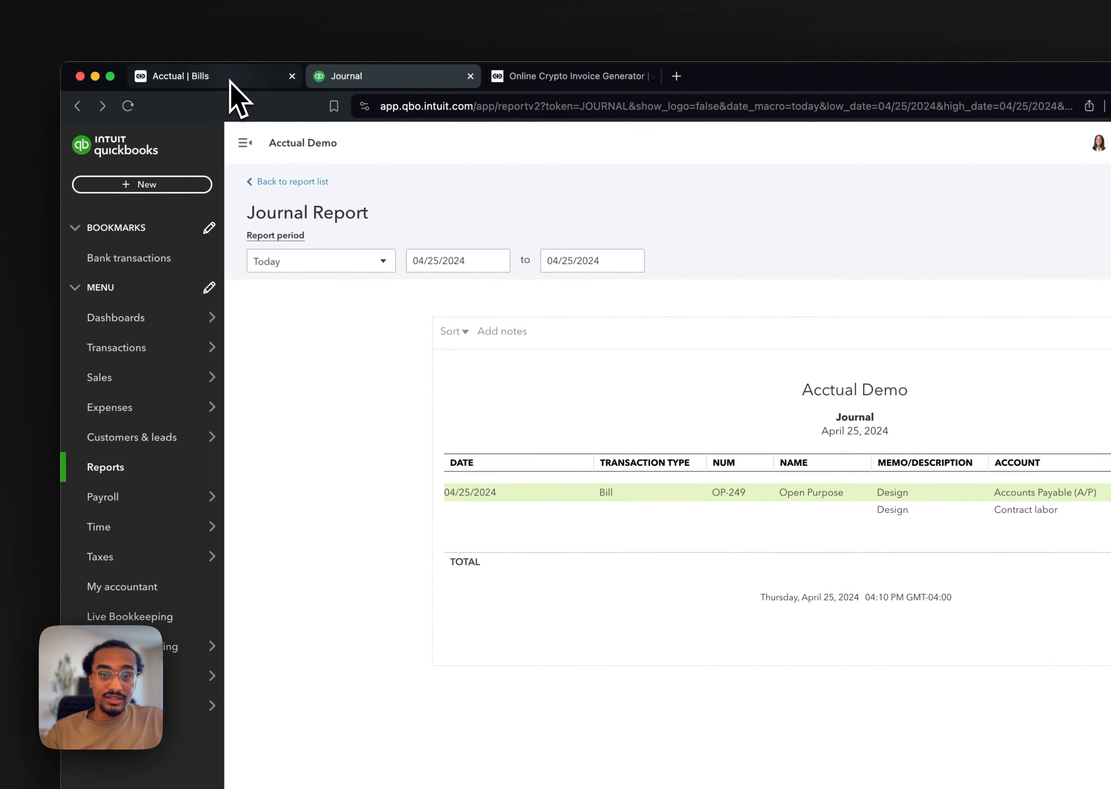
Switch back to Acctual, open the Open Purpose bill that is ready for payment and set its status to Pay now
{"action": "left_click", "coordinate": [108, 77]}
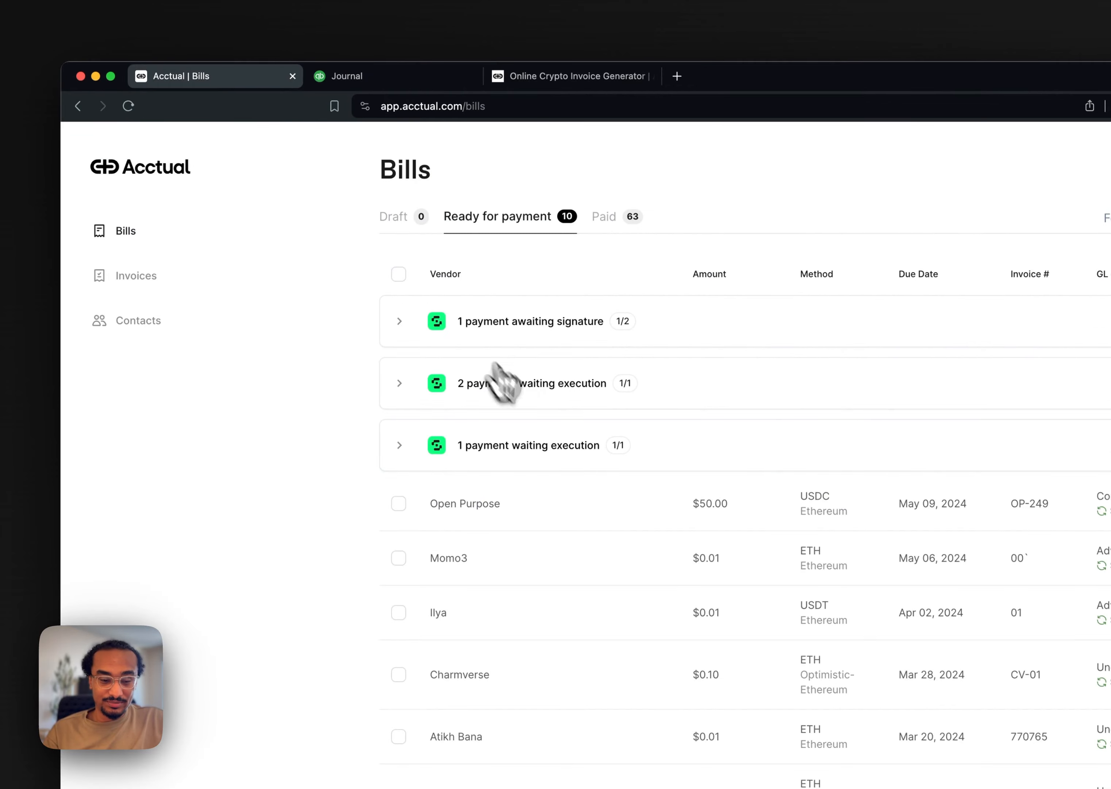
{"action": "left_click", "coordinate": [603, 507]}
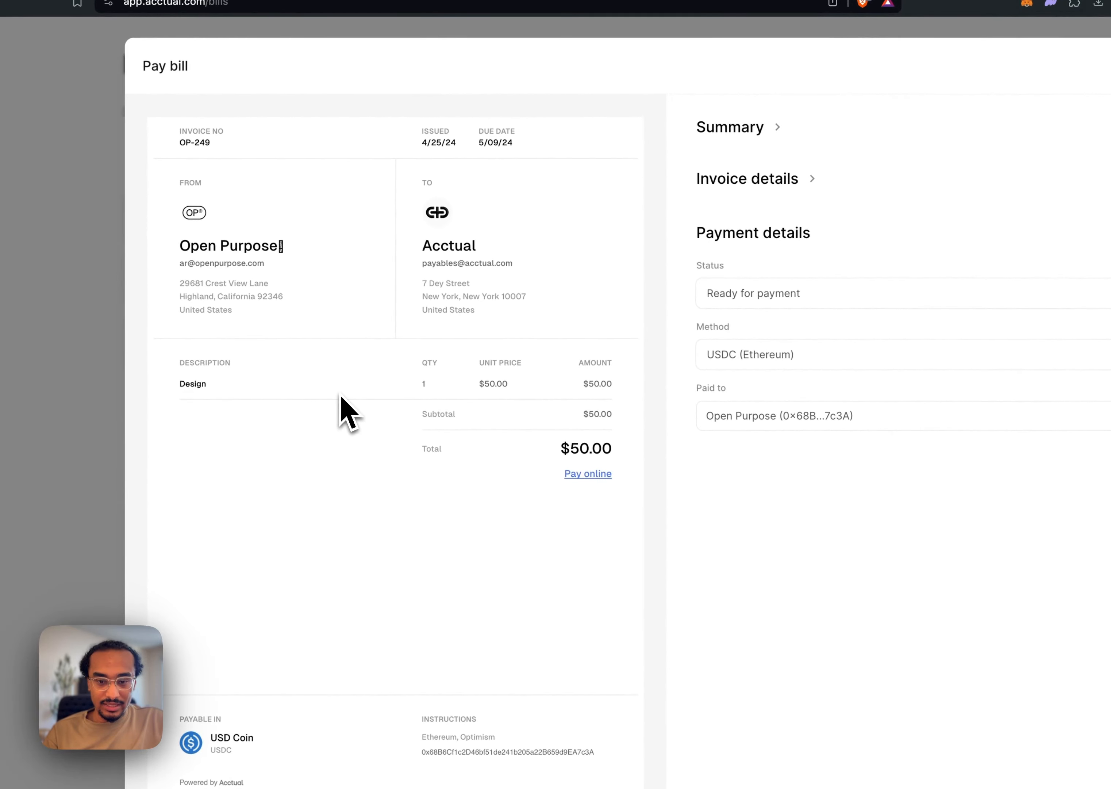
{"action": "left_click", "coordinate": [828, 294]}
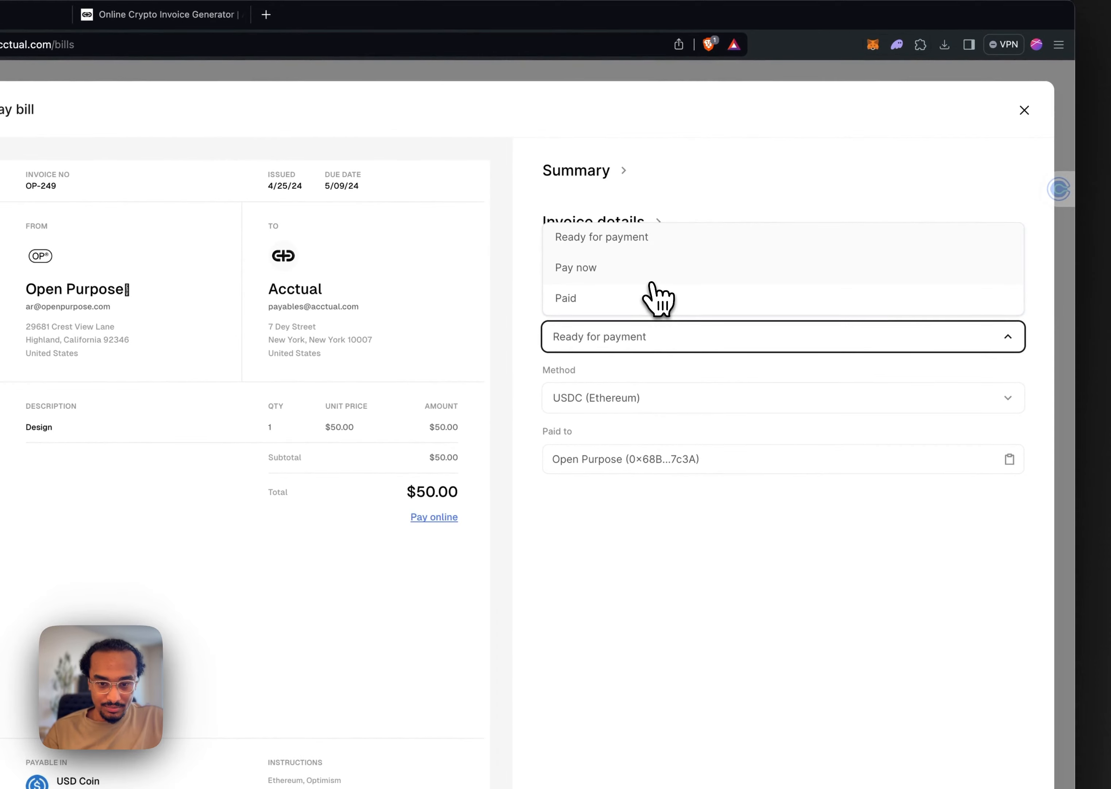
{"action": "left_click", "coordinate": [655, 277]}
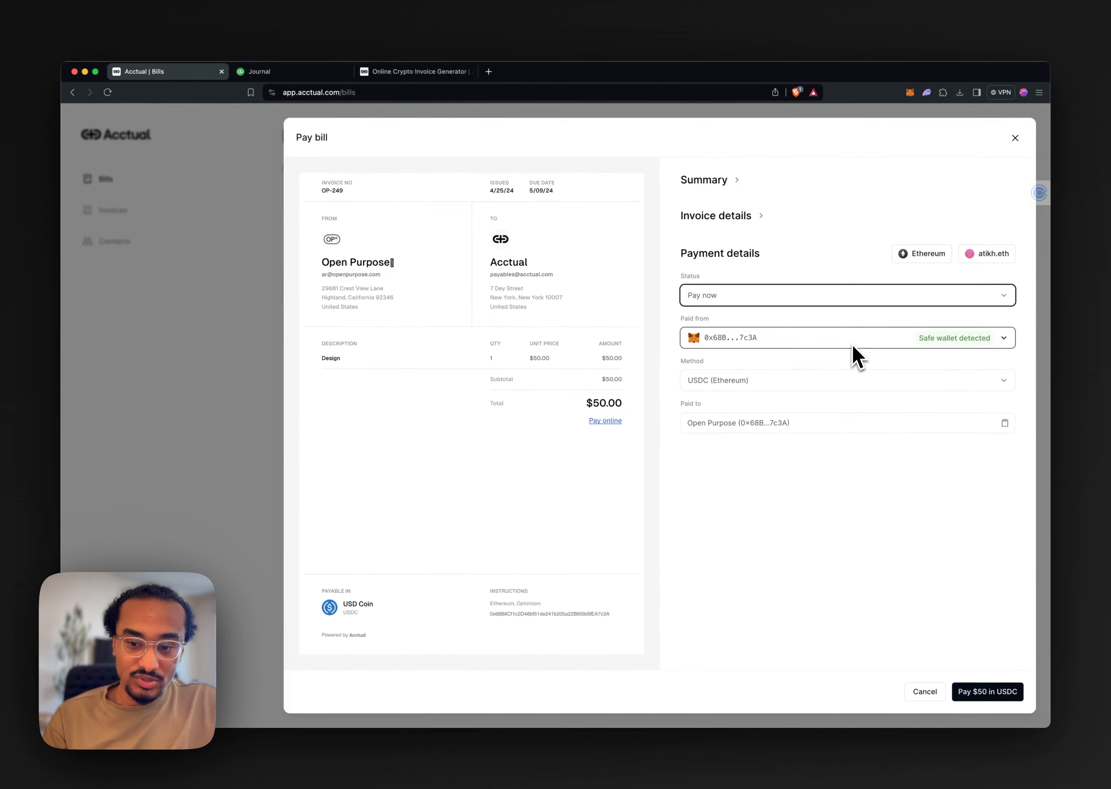
Choose the paying wallet, pay the $50 bill in USDC and confirm the transfer in MetaMask
{"action": "left_click", "coordinate": [852, 343]}
{"action": "left_click", "coordinate": [841, 312]}
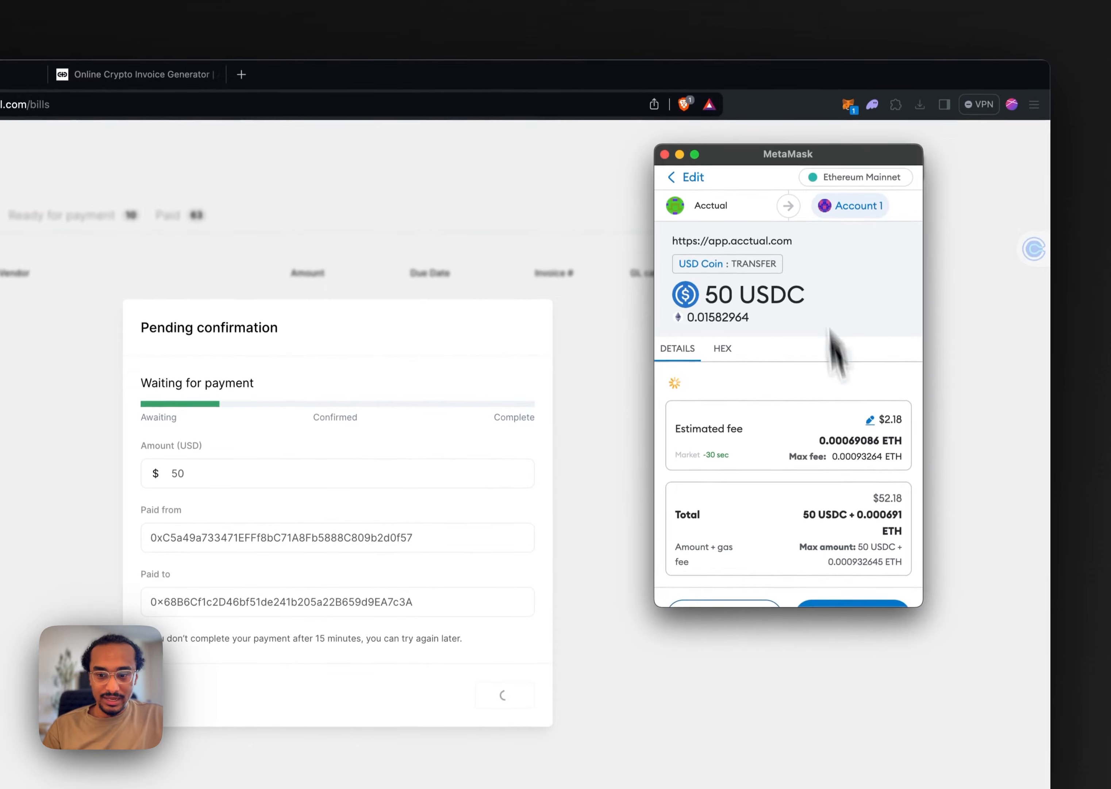
{"action": "scroll", "coordinate": [848, 441], "scroll_direction": "down", "scroll_amount": 2}
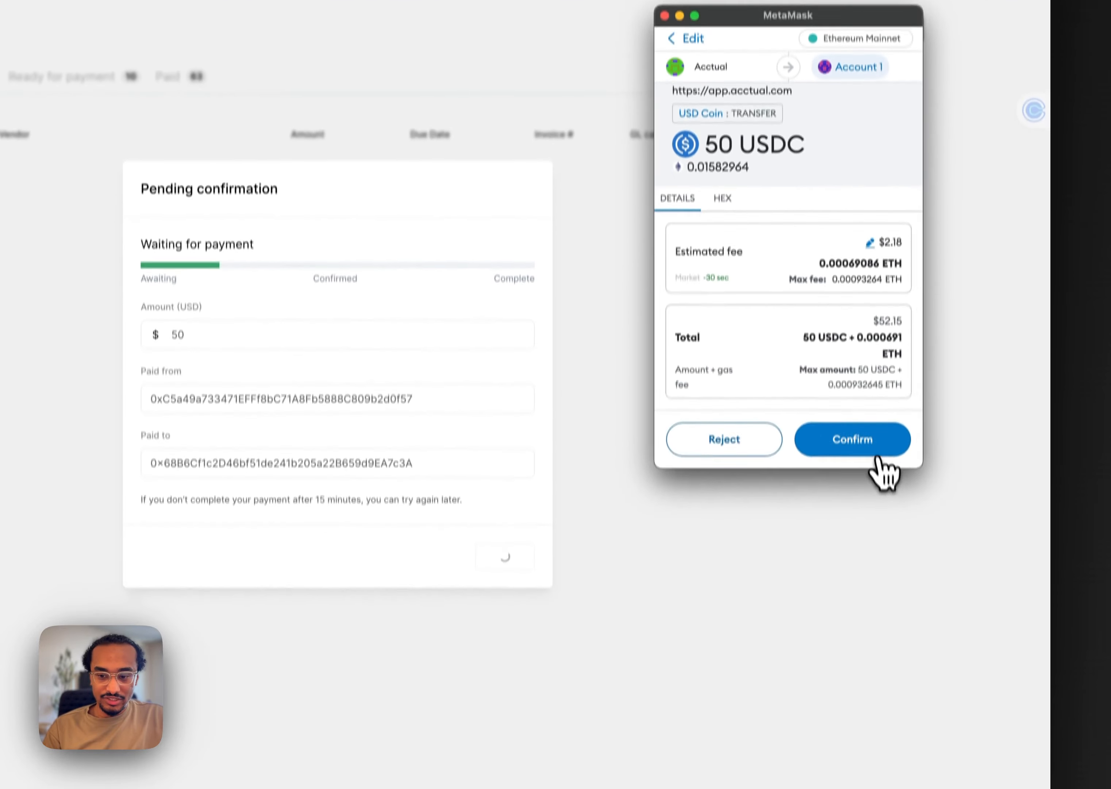
{"action": "left_click", "coordinate": [865, 583]}
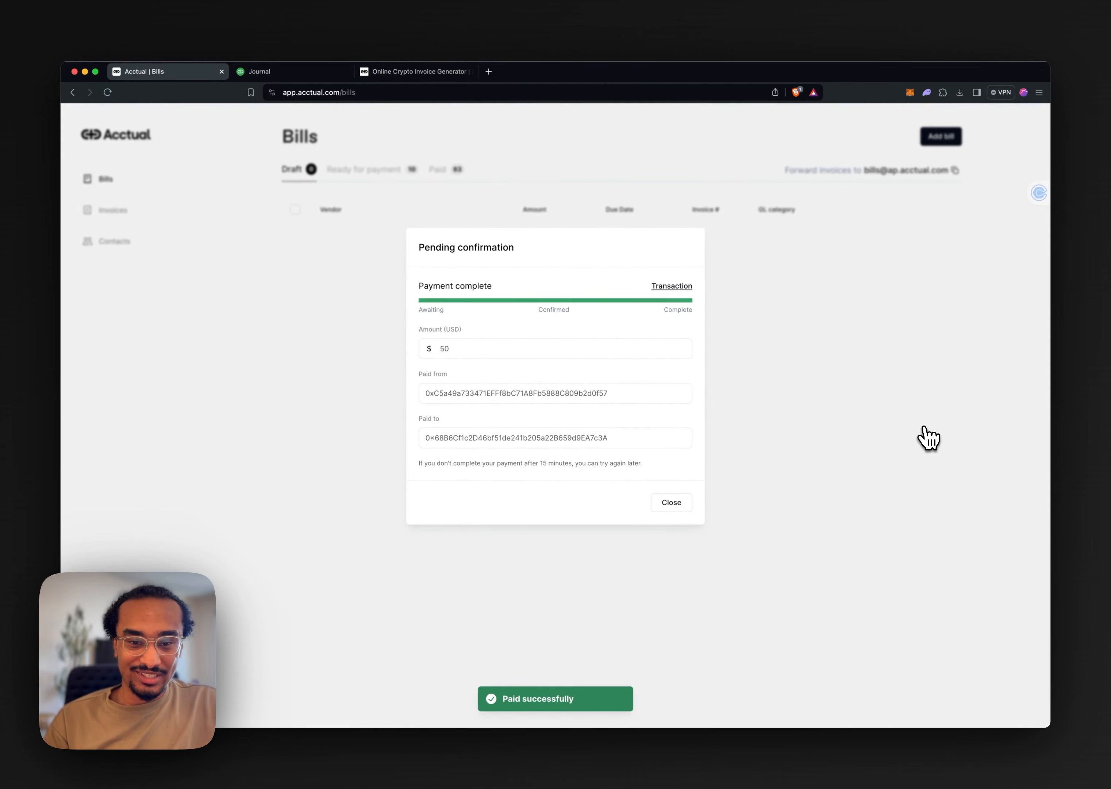
{"action": "left_click", "coordinate": [927, 438]}
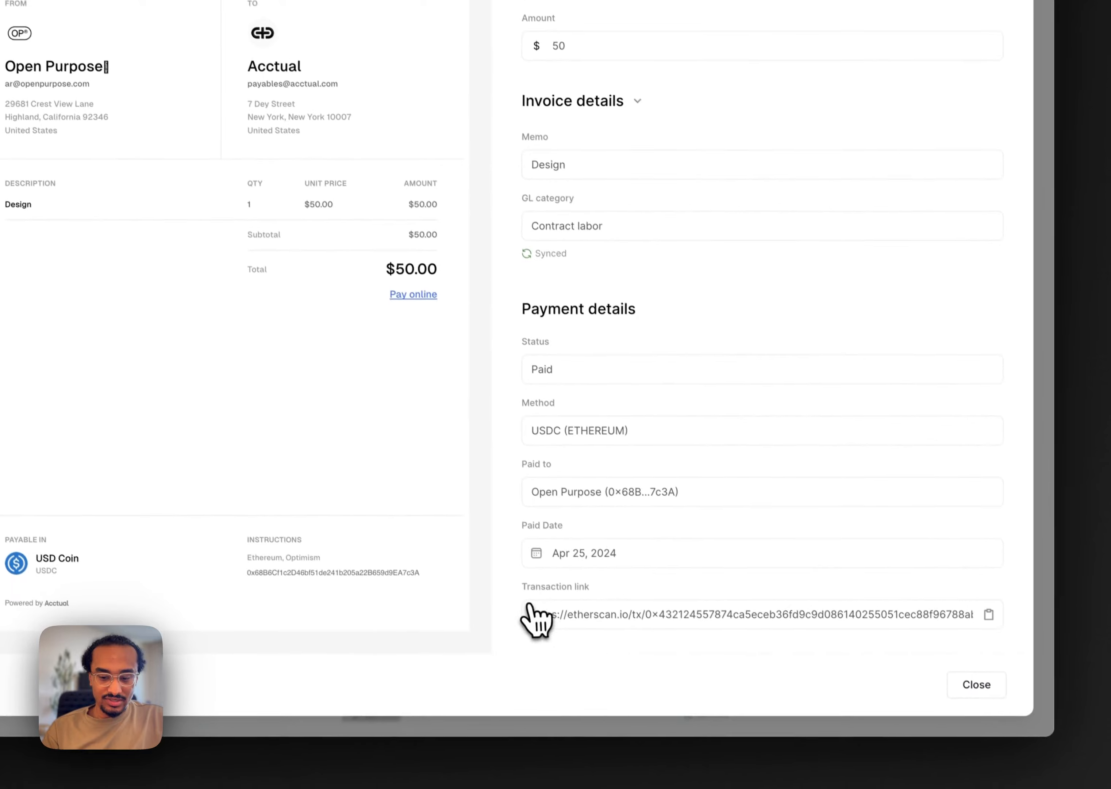
Copy the paid bill's transaction link and open it in a new browser tab to examine the payment on Etherscan
{"action": "left_click", "coordinate": [986, 620]}
{"action": "key", "text": "super+t"}
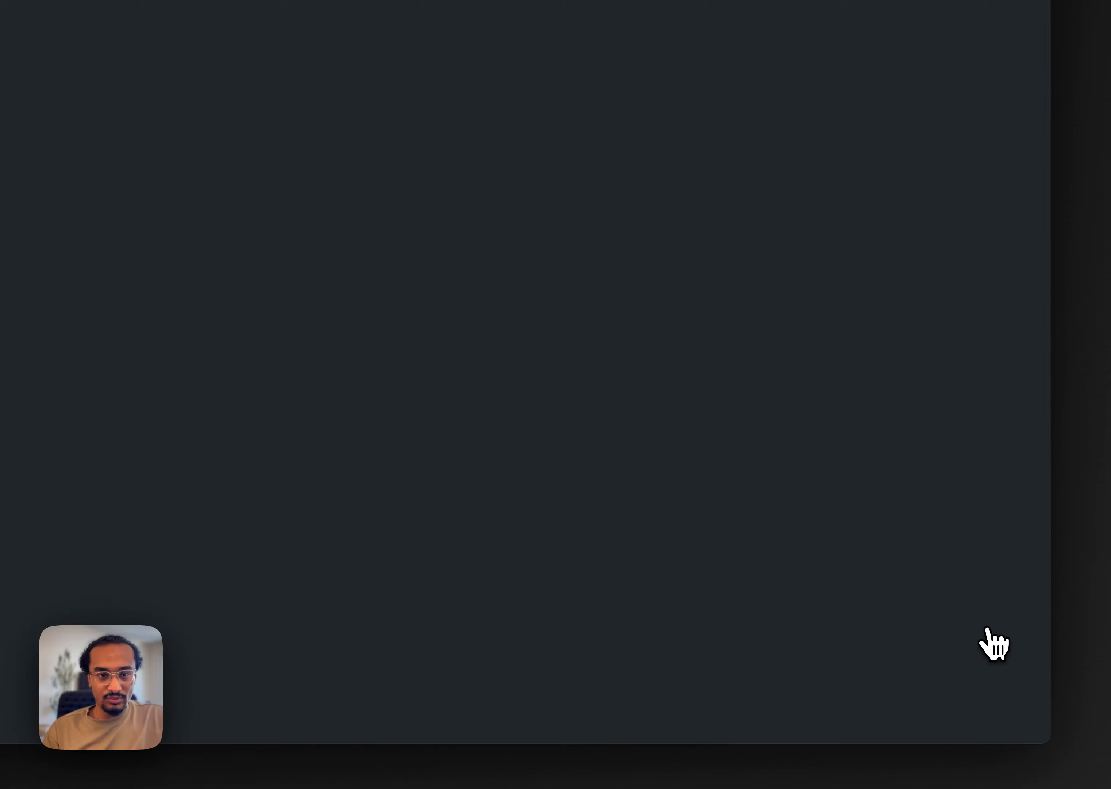
{"action": "key", "text": "super+v"}
{"action": "key", "text": "Return"}
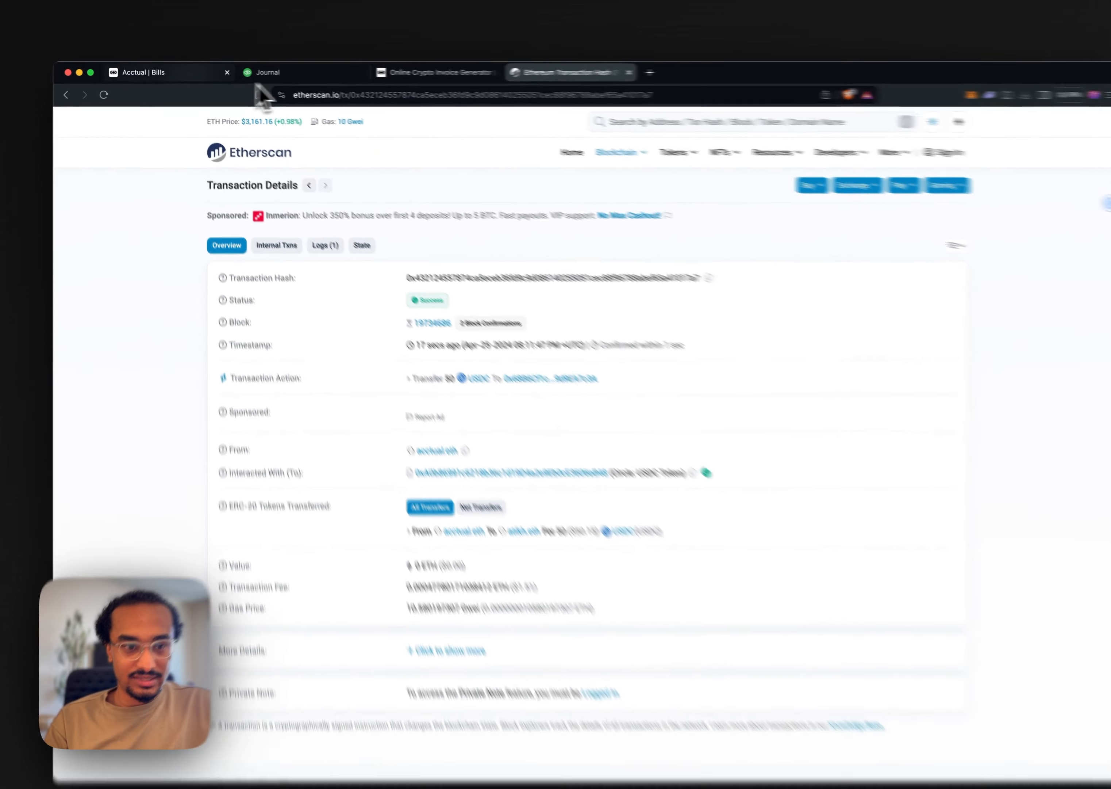
Return to QuickBooks, open the Open Purpose bill payment from the journal report, and examine its linked bill and memo's transaction link
{"action": "left_click", "coordinate": [186, 72]}
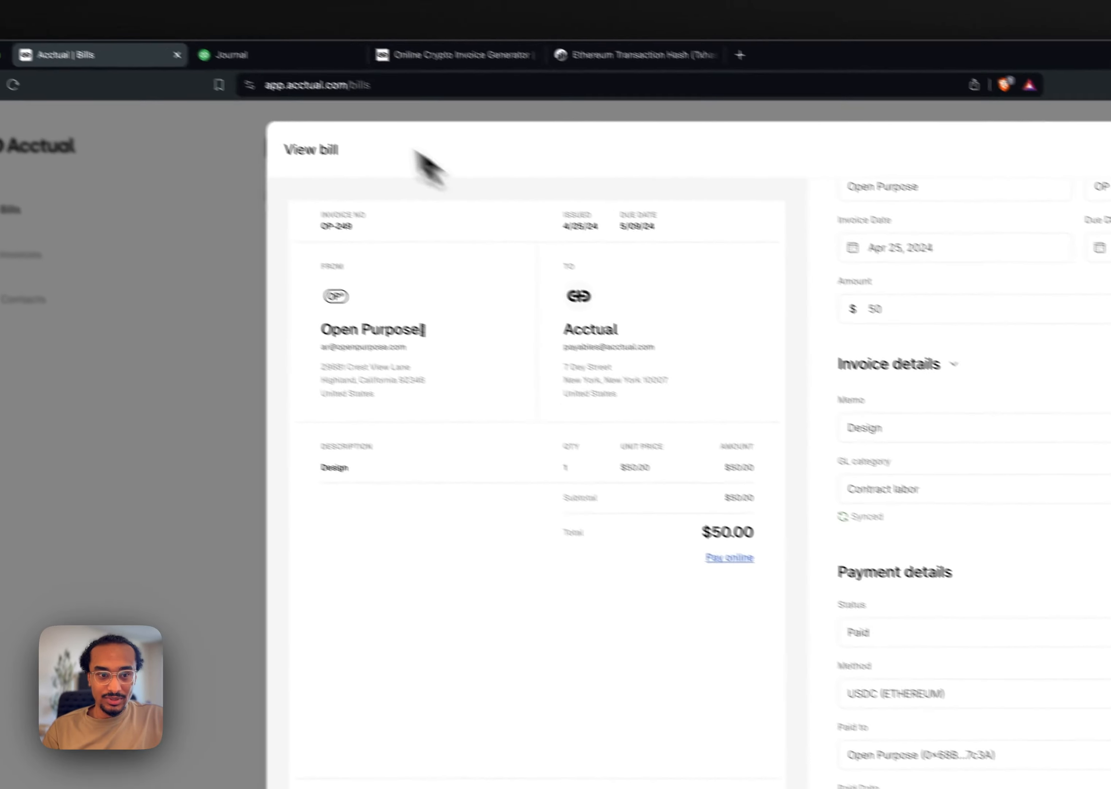
{"action": "left_click", "coordinate": [99, 0]}
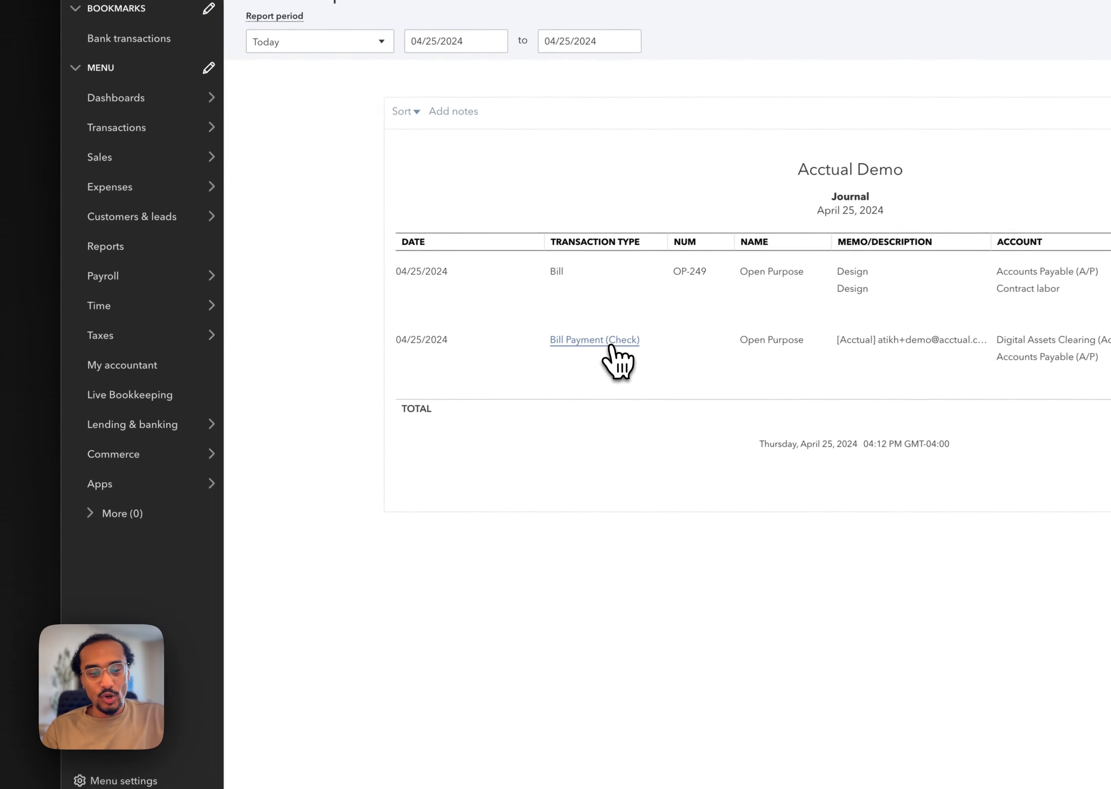
{"action": "left_click", "coordinate": [444, 409]}
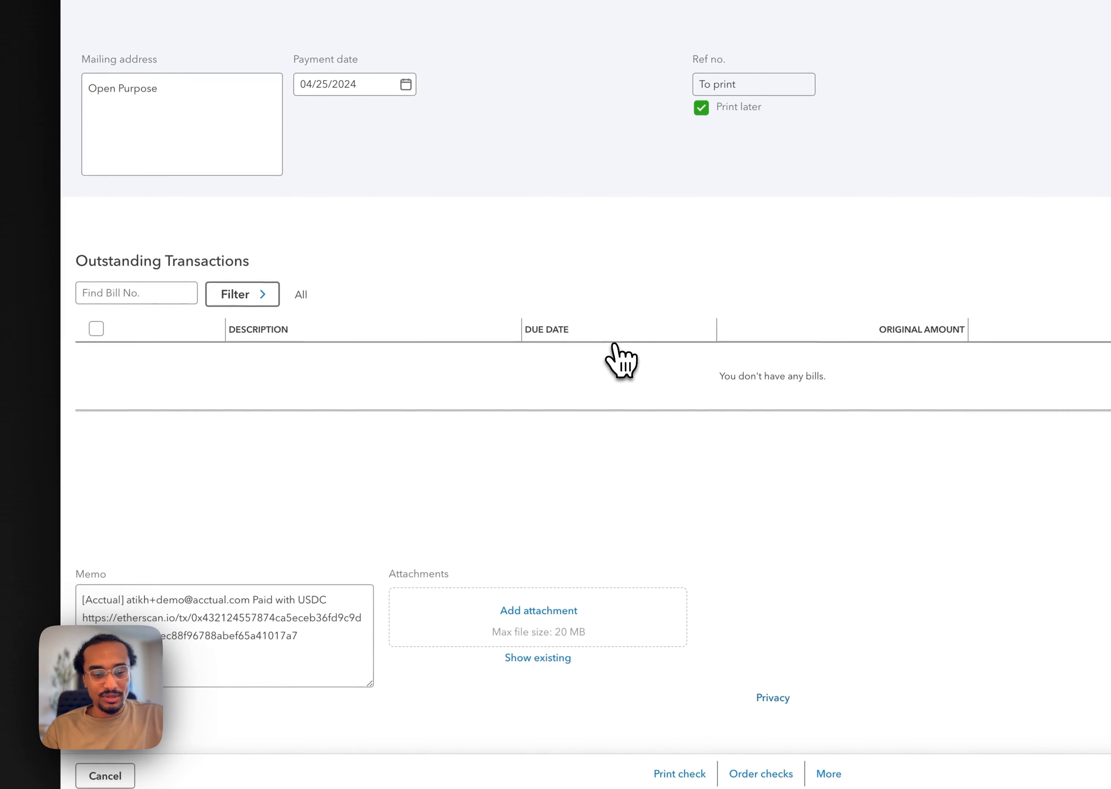
{"action": "left_click", "coordinate": [284, 520]}
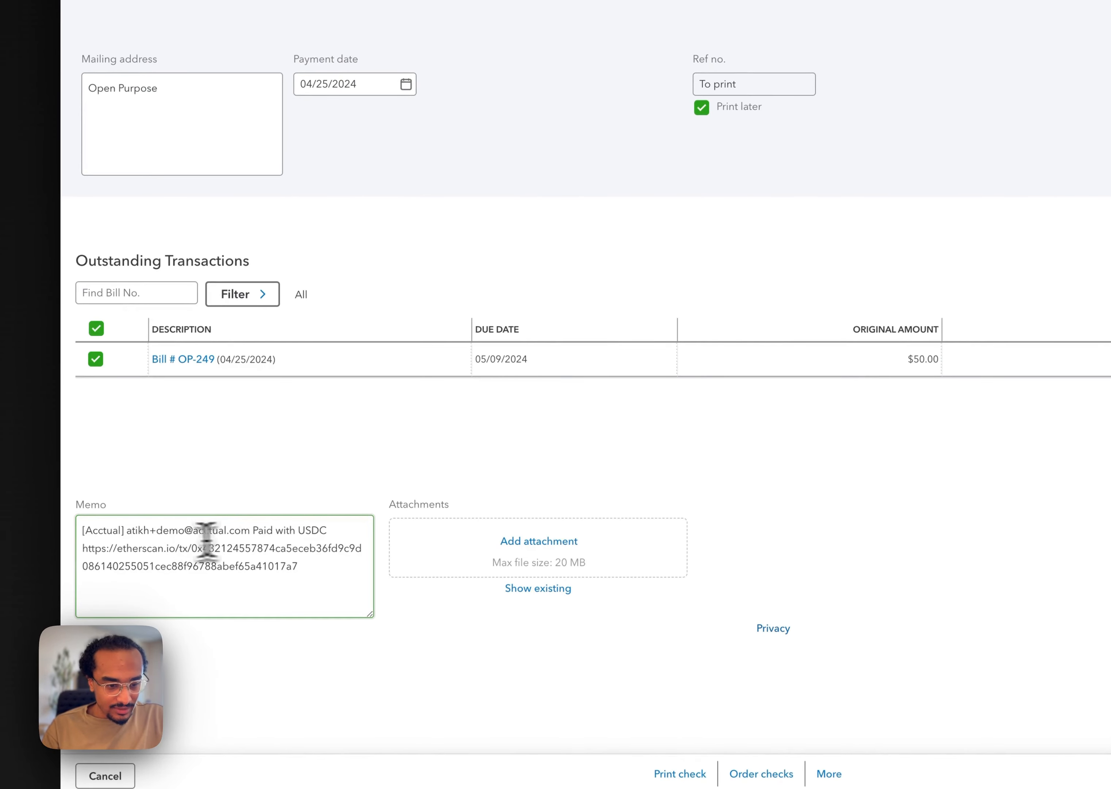
{"action": "scroll", "coordinate": [96, 543], "scroll_direction": "up", "scroll_amount": 1}
{"action": "mouse_move", "coordinate": [83, 544]}
{"action": "left_mouse_down"}
{"action": "mouse_move", "coordinate": [329, 551]}
{"action": "mouse_move", "coordinate": [99, 548]}
{"action": "mouse_move", "coordinate": [84, 569]}
{"action": "left_mouse_up"}
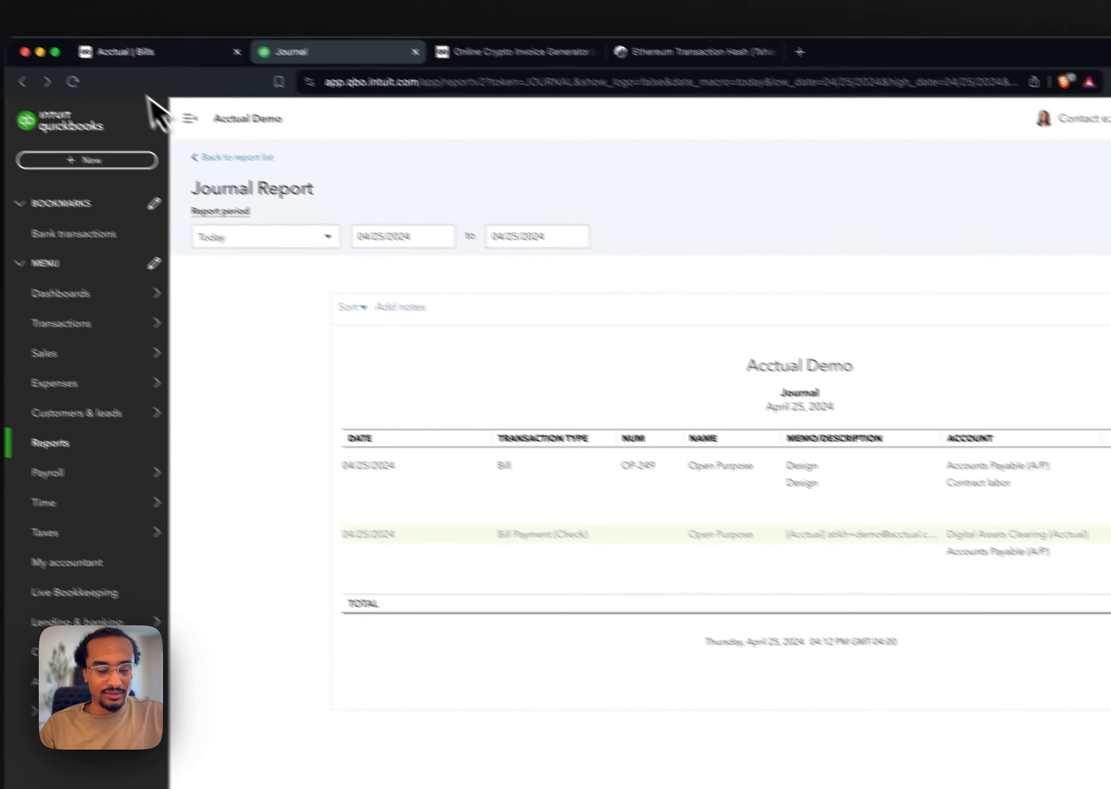
Switch back to Acctual, close the paid bill, and review the bills ready for payment, including the group of two payments waiting for execution
{"action": "left_click", "coordinate": [144, 50]}
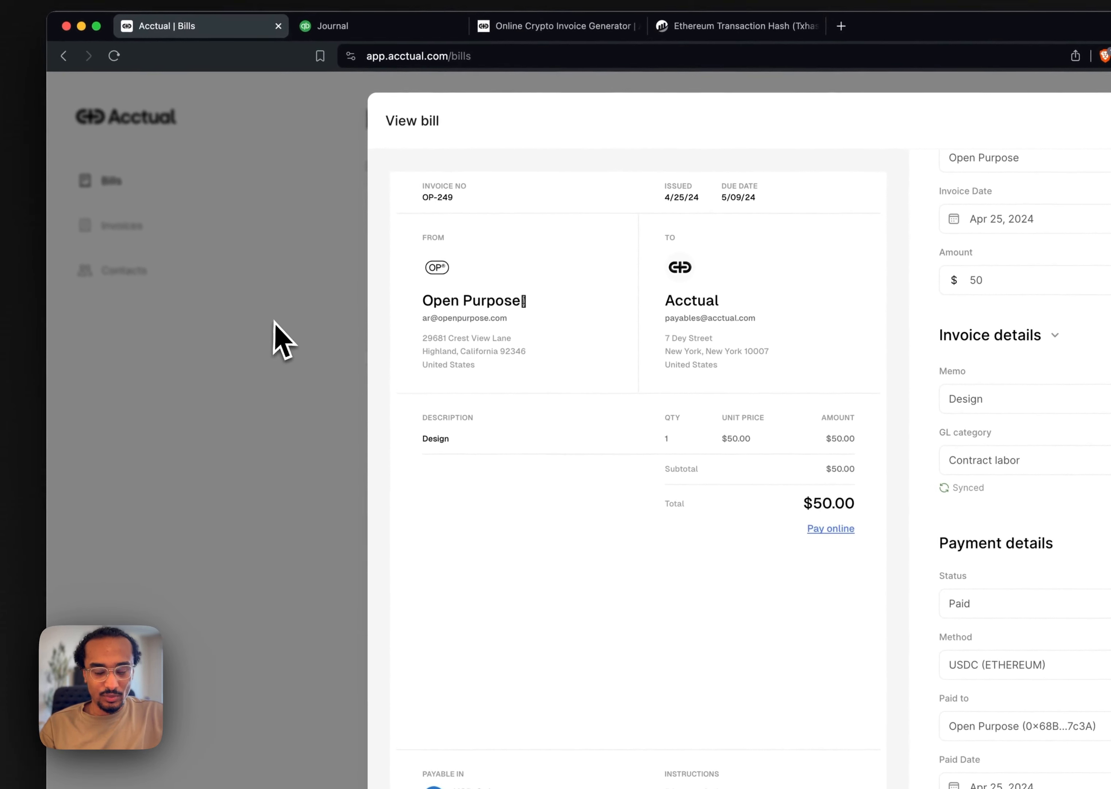
{"action": "scroll", "coordinate": [1039, 314], "scroll_direction": "up", "scroll_amount": 2}
{"action": "left_click", "coordinate": [320, 339]}
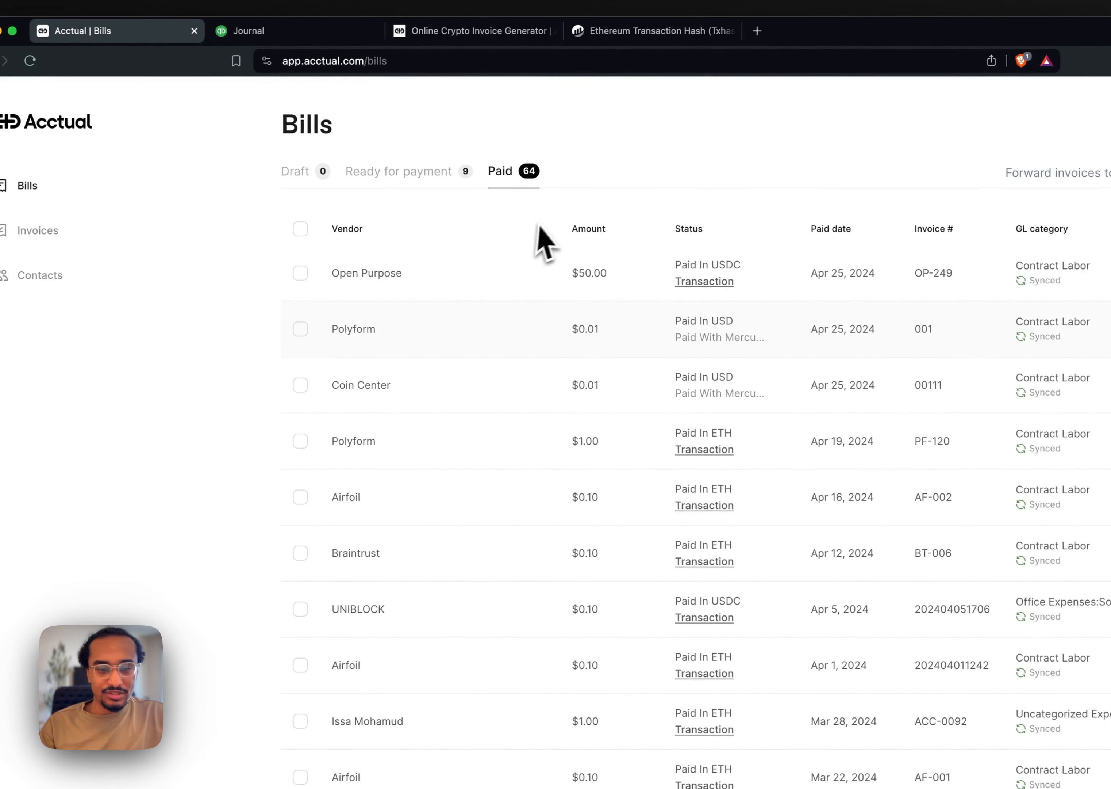
{"action": "left_click", "coordinate": [436, 173]}
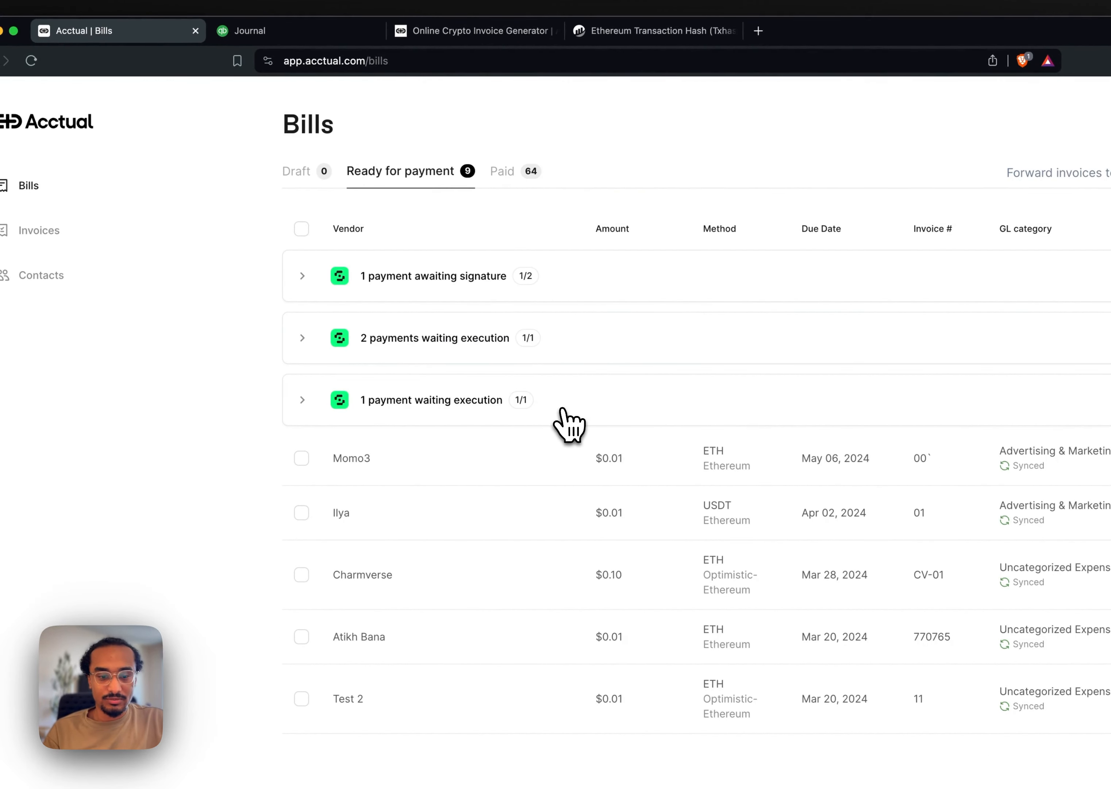
{"action": "left_click", "coordinate": [573, 339]}
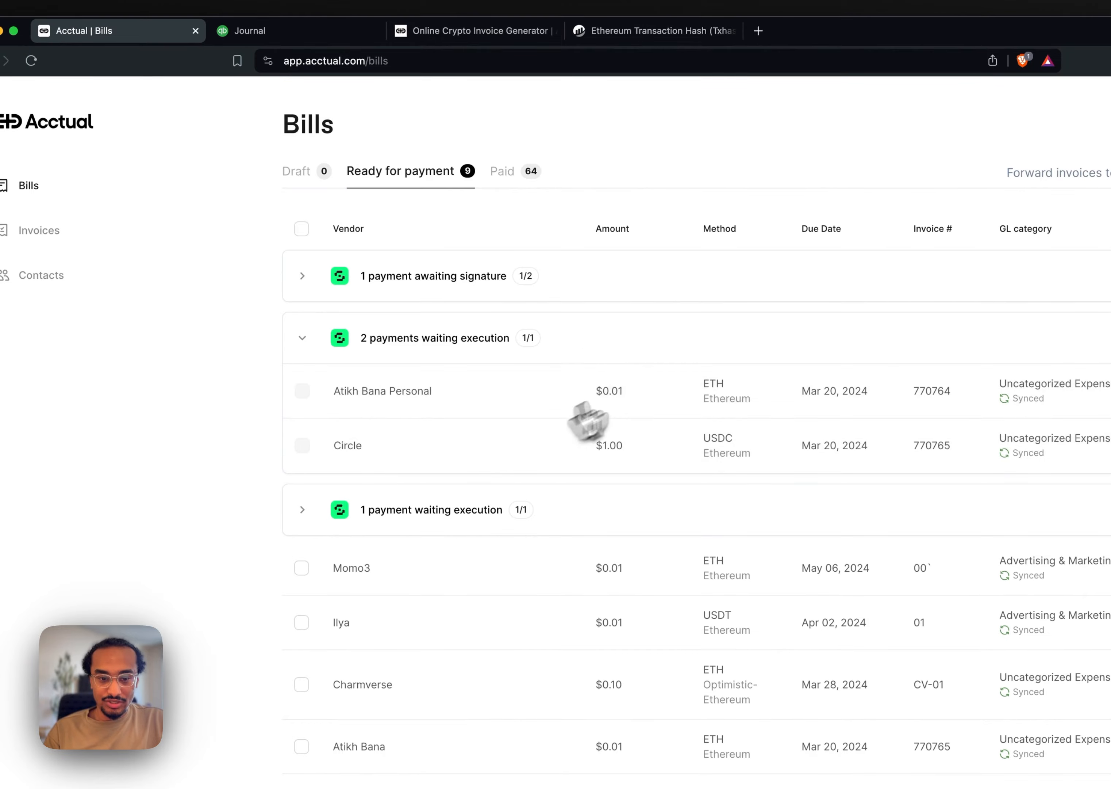
{"action": "left_click", "coordinate": [578, 343]}
{"action": "mouse_move", "coordinate": [903, 386]}
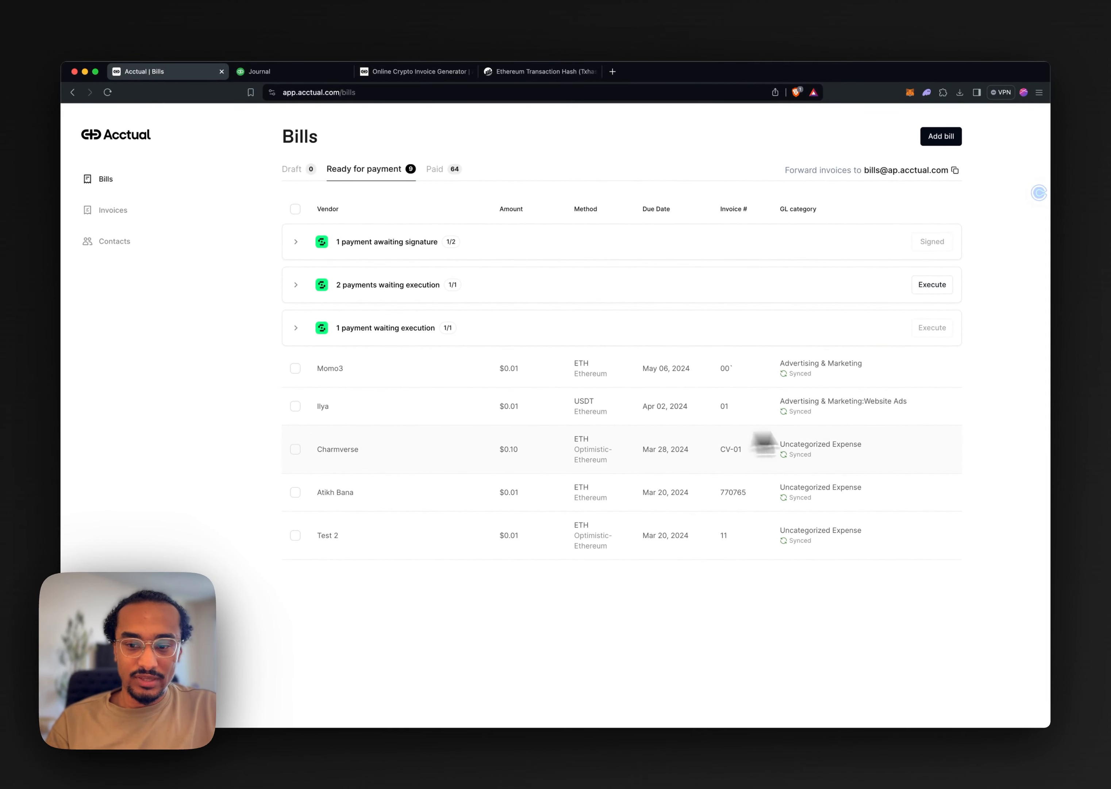
{"action": "mouse_move", "coordinate": [931, 336]}
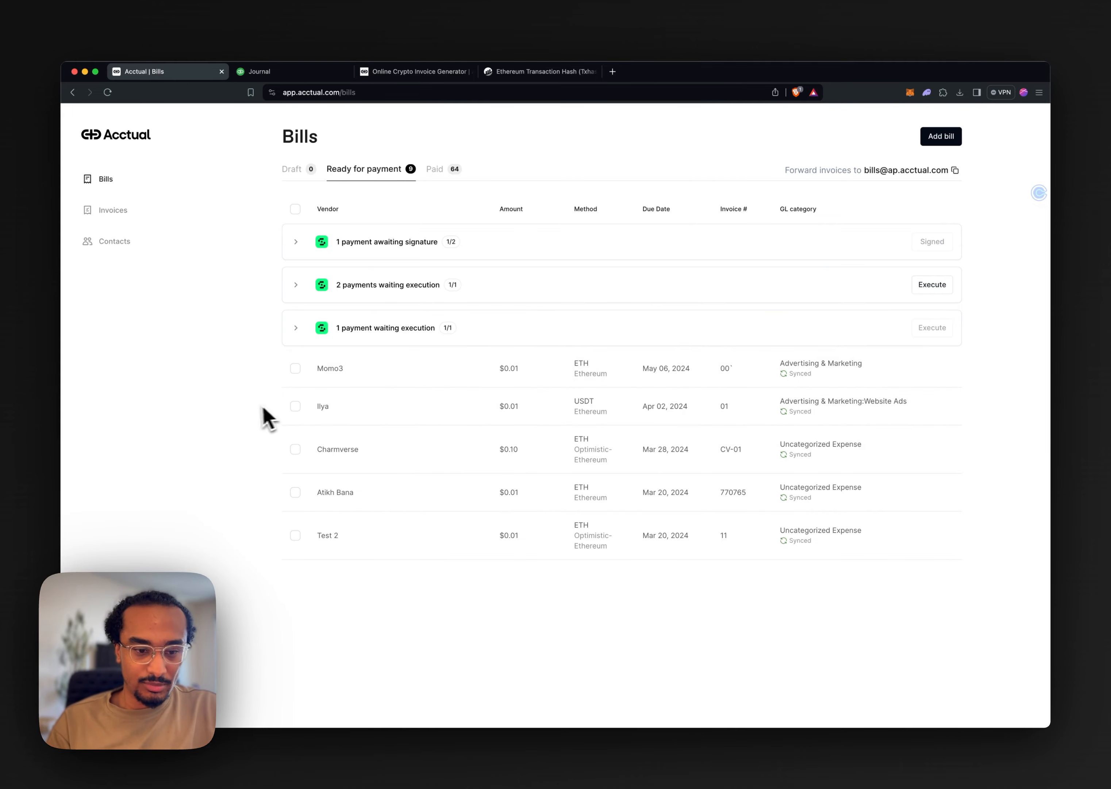
View Acctual's Invoices page, look at the Crypto Invoice Generator it links to, and return to Acctual
{"action": "left_click", "coordinate": [141, 213]}
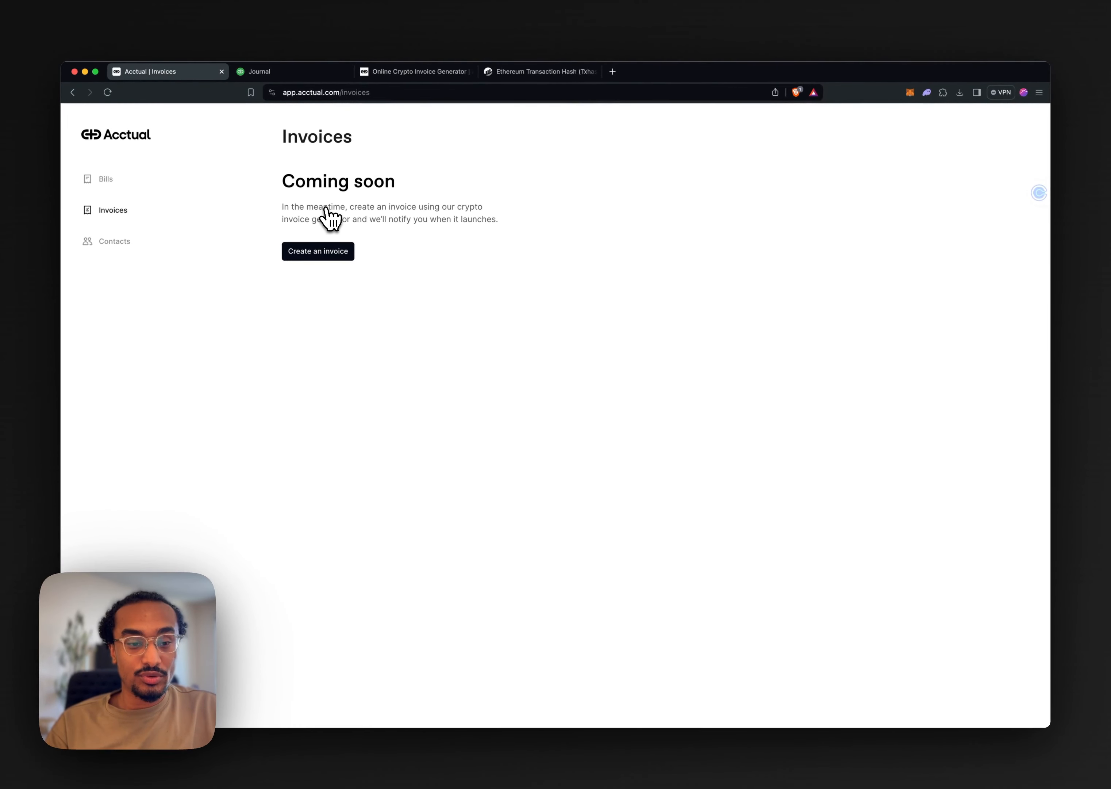
{"action": "left_click", "coordinate": [417, 71]}
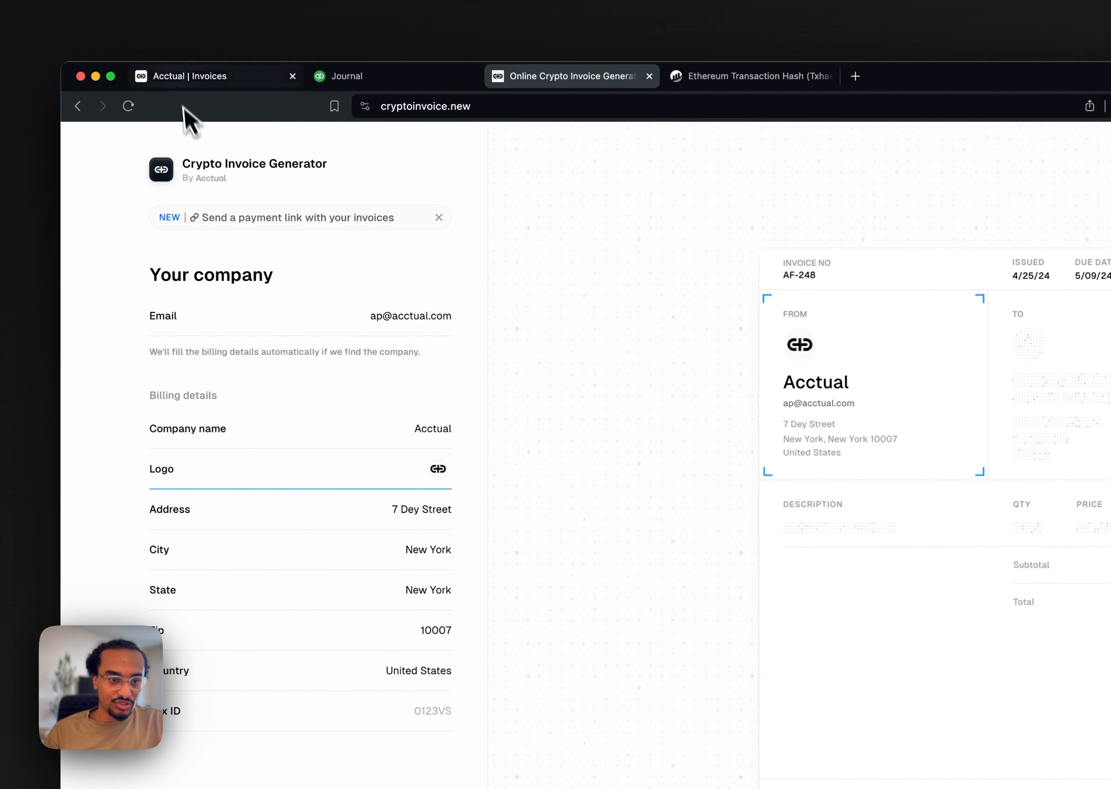
{"action": "left_click", "coordinate": [186, 76]}
{"action": "left_click", "coordinate": [430, 333]}
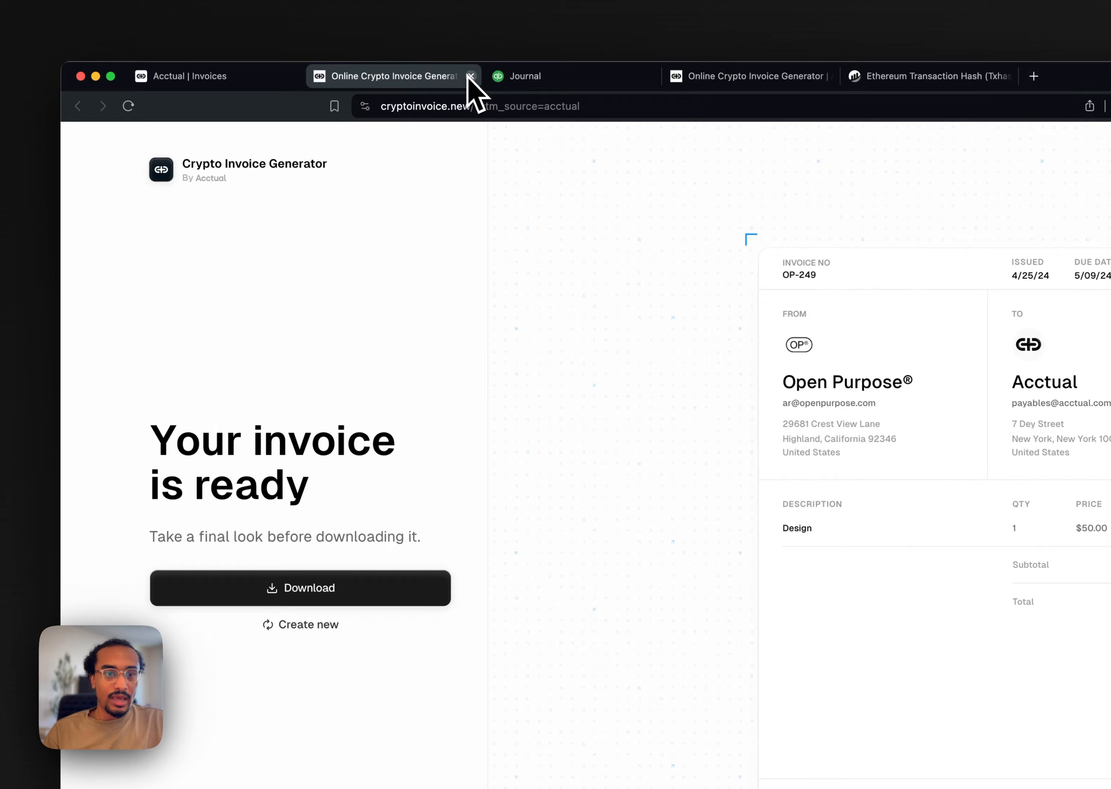
{"action": "left_click", "coordinate": [471, 76]}
{"action": "left_click", "coordinate": [554, 78]}
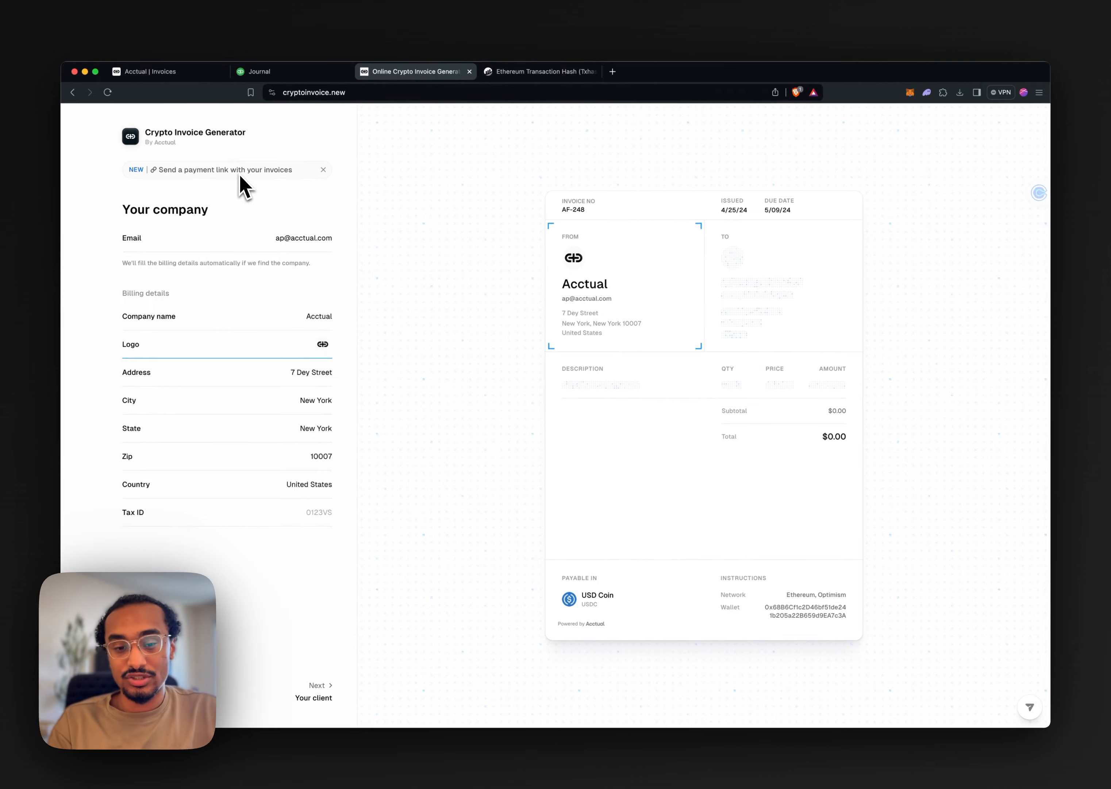
{"action": "left_click", "coordinate": [156, 72]}
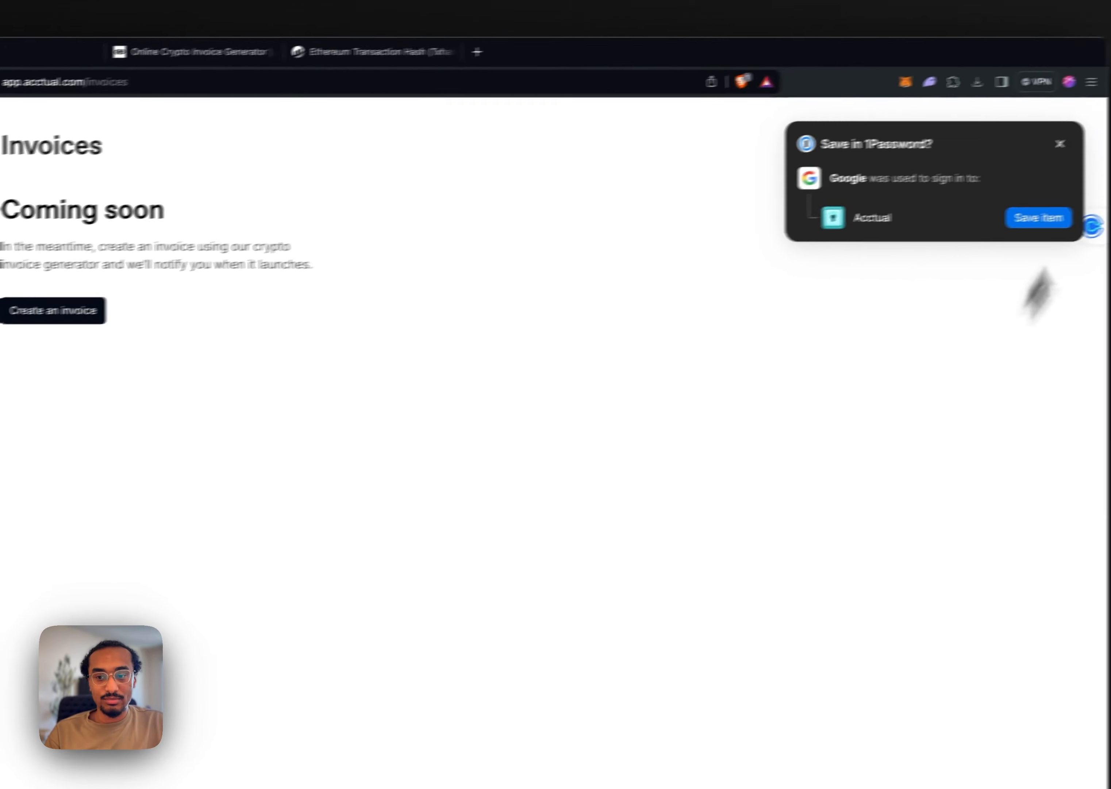
Search the Acctual contacts list for "open" to find the Open Purpose vendor, clear the search and return to the bills page
{"action": "left_click", "coordinate": [146, 255]}
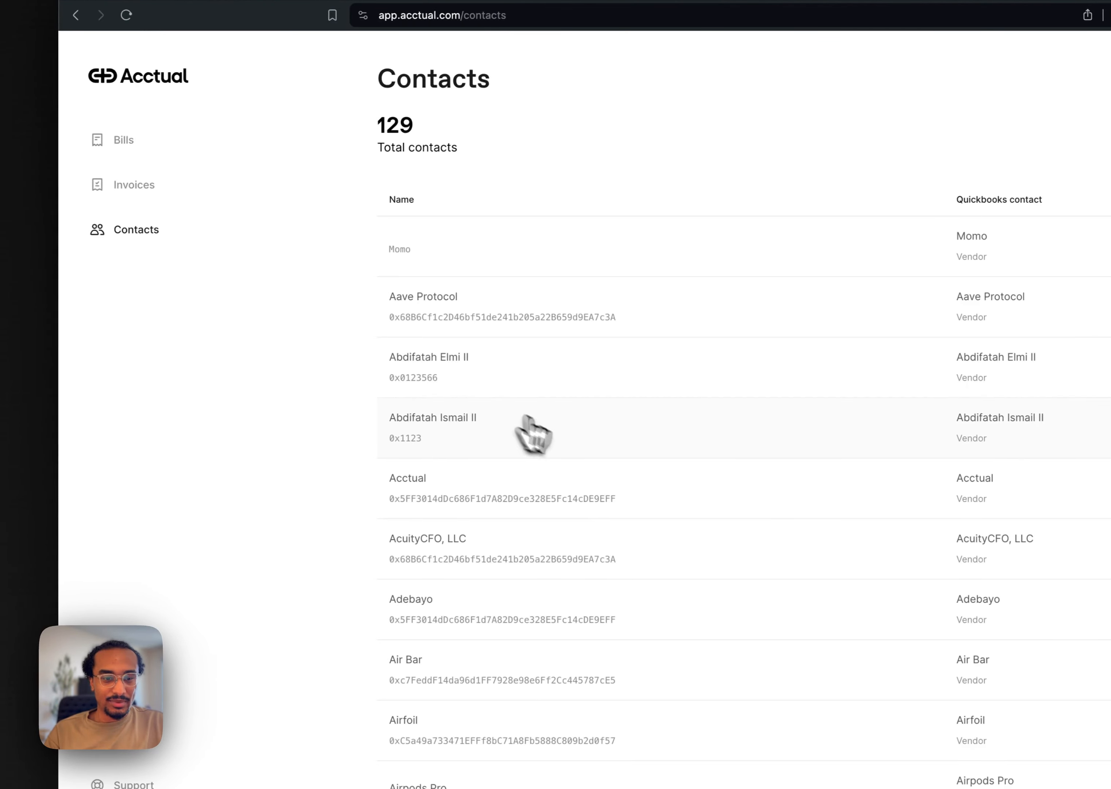
{"action": "scroll", "coordinate": [931, 529], "scroll_direction": "down", "scroll_amount": 15}
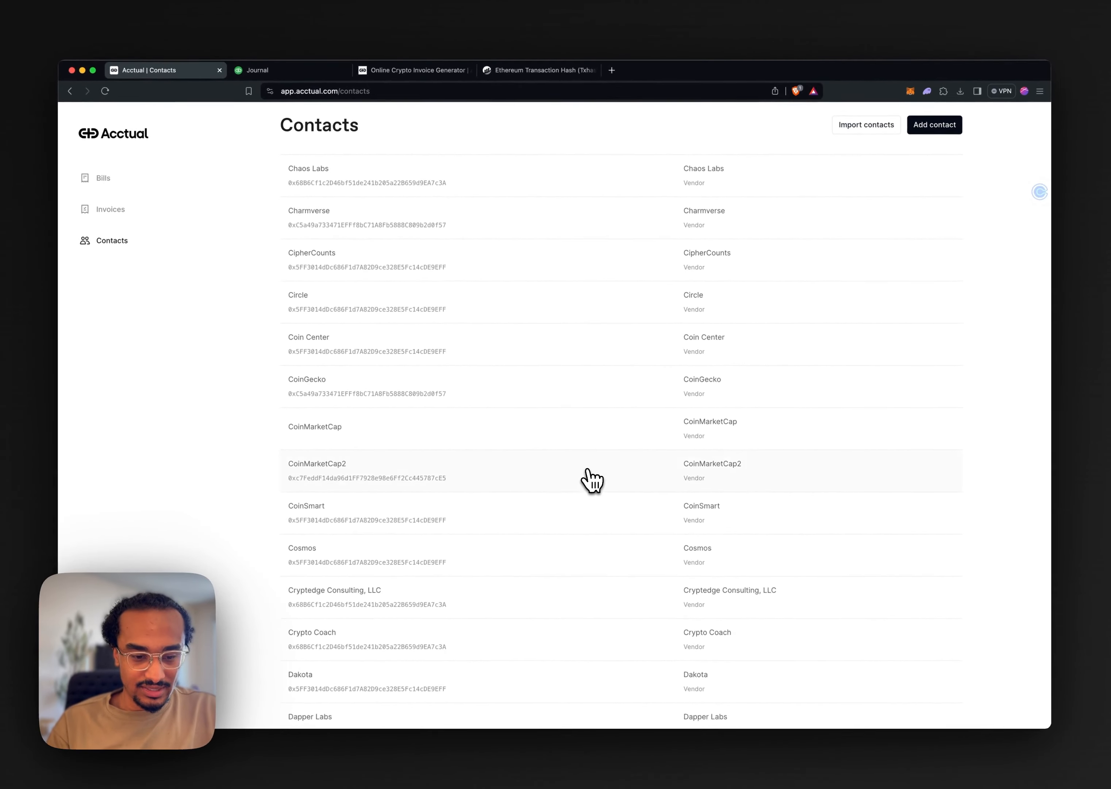
{"action": "scroll", "coordinate": [592, 480], "scroll_direction": "down", "scroll_amount": 10}
{"action": "key", "text": "super+f"}
{"action": "type", "text": "open"}
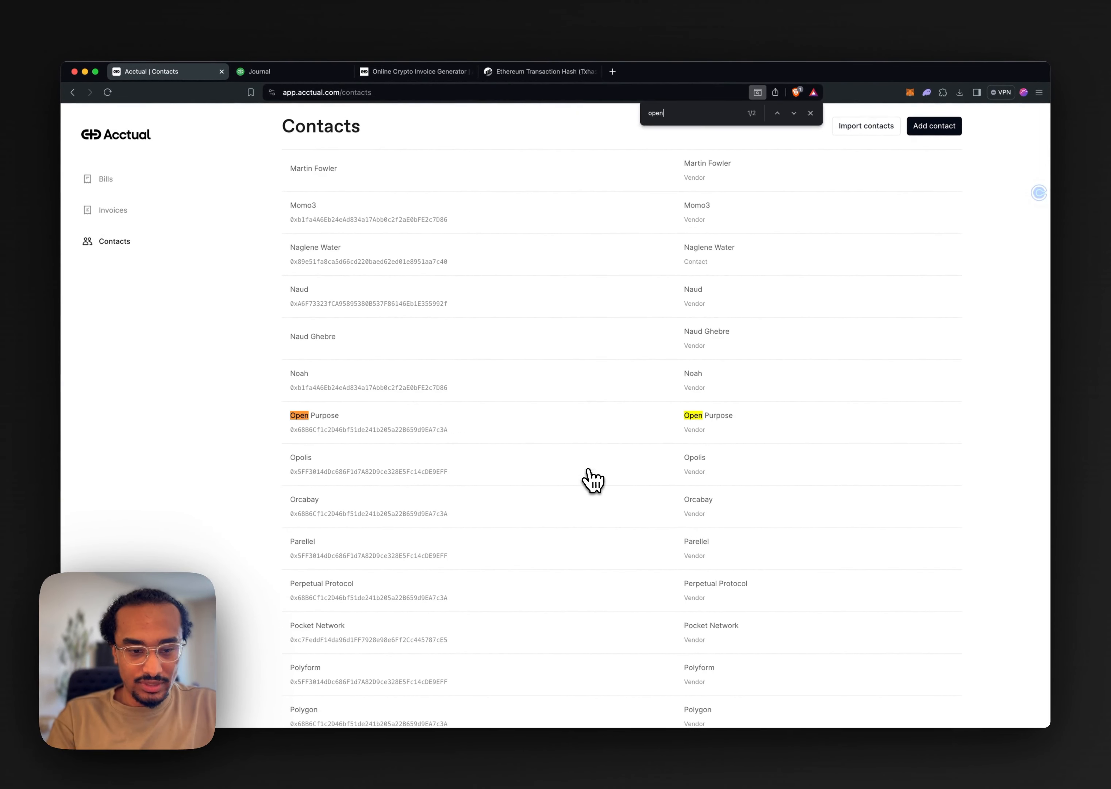
{"action": "key", "text": "BackSpace"}
{"action": "key", "text": "BackSpace"}
{"action": "key", "text": "BackSpace"}
{"action": "key", "text": "BackSpace"}
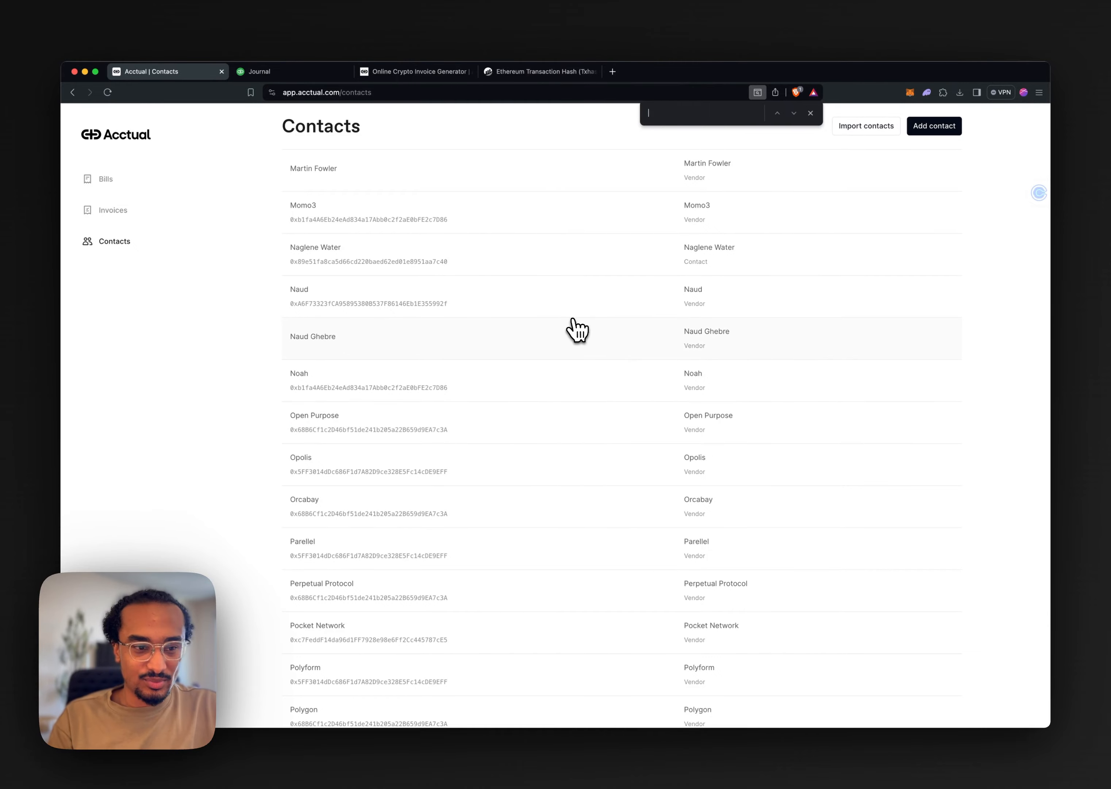
{"action": "left_click", "coordinate": [810, 113]}
{"action": "scroll", "coordinate": [563, 169], "scroll_direction": "up", "scroll_amount": 20}
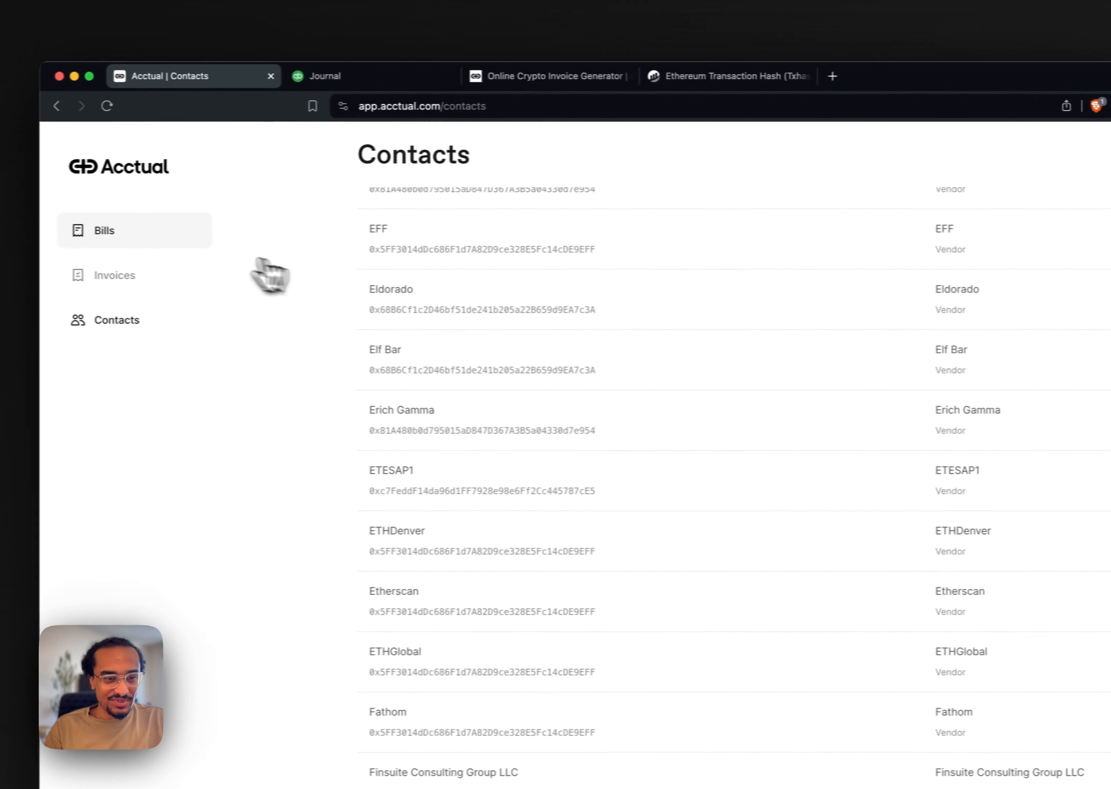
{"action": "left_click", "coordinate": [142, 181]}
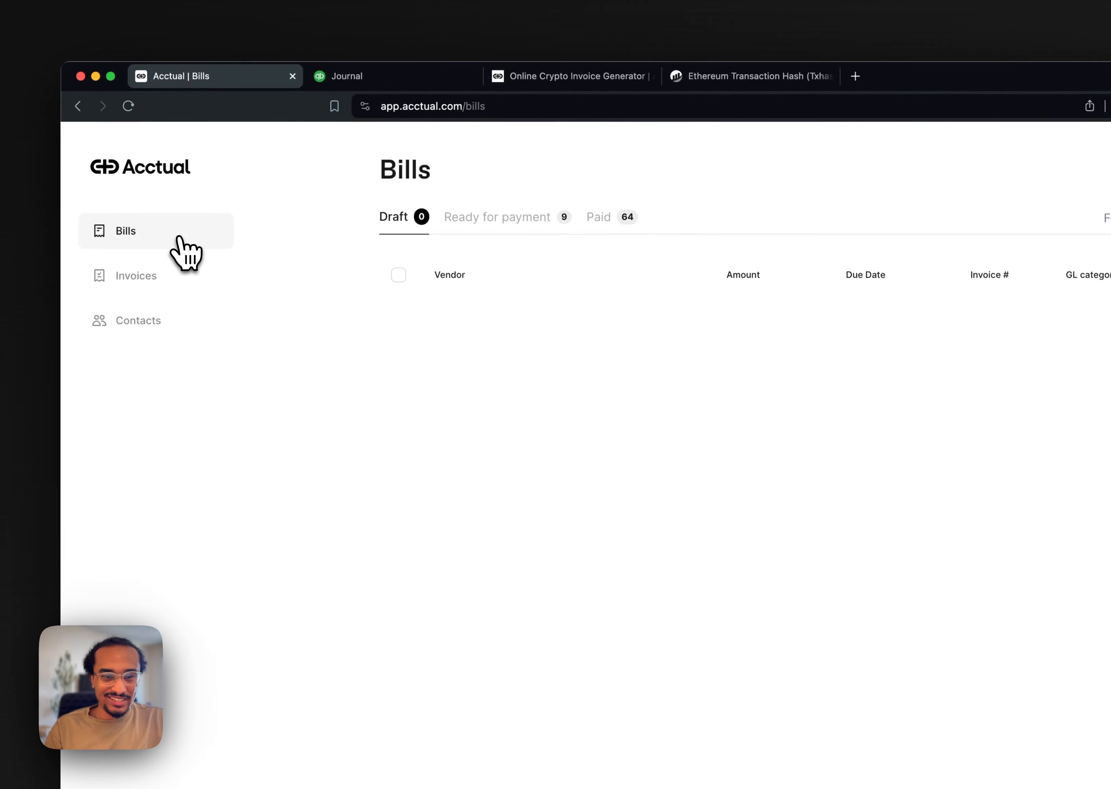